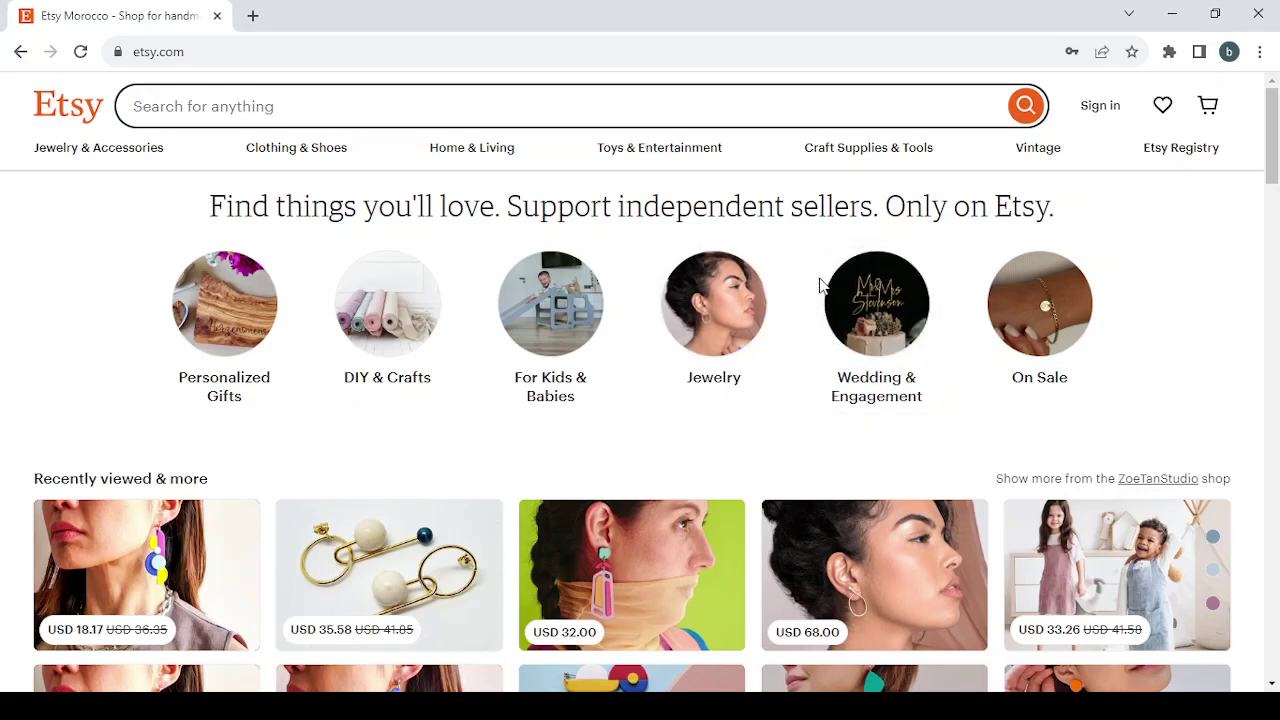
# Bring up the Personalized Gifts results and browse the grid.
pyautogui.moveTo(456, 163)
pyautogui.moveTo(216, 330)
pyautogui.scroll(-3, 1172, 412)
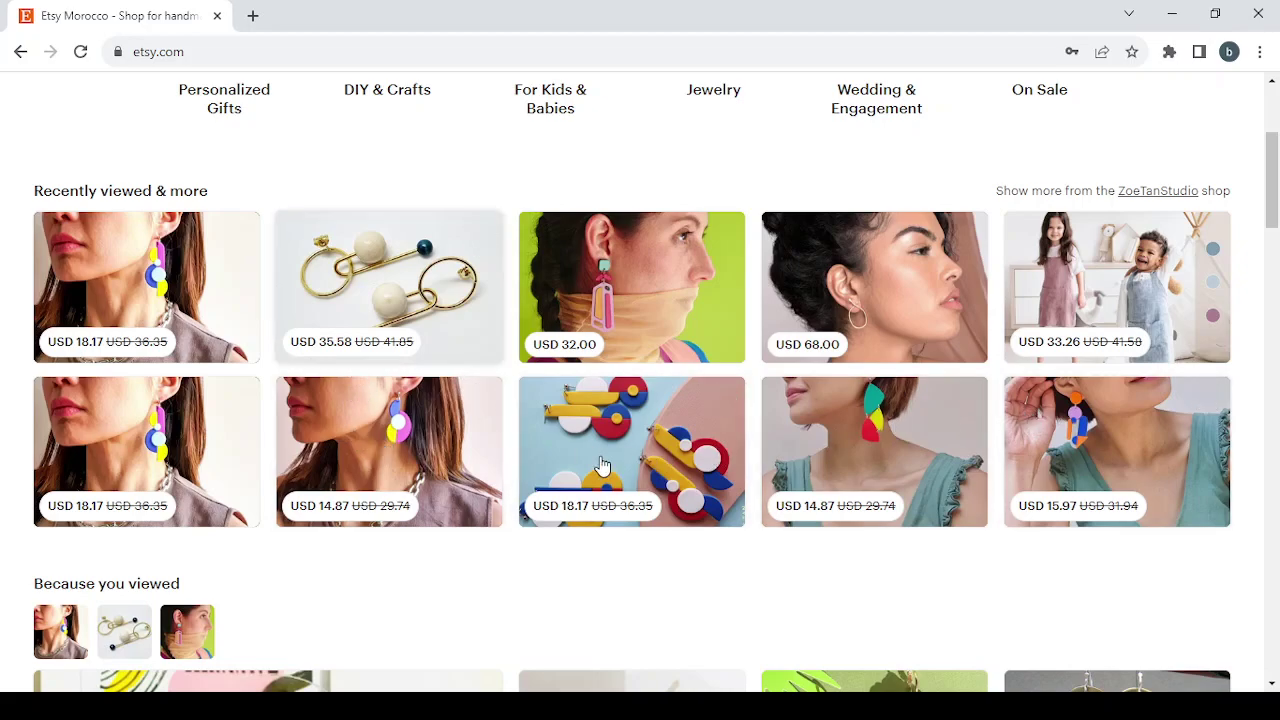
pyautogui.scroll(-5, 1105, 470)
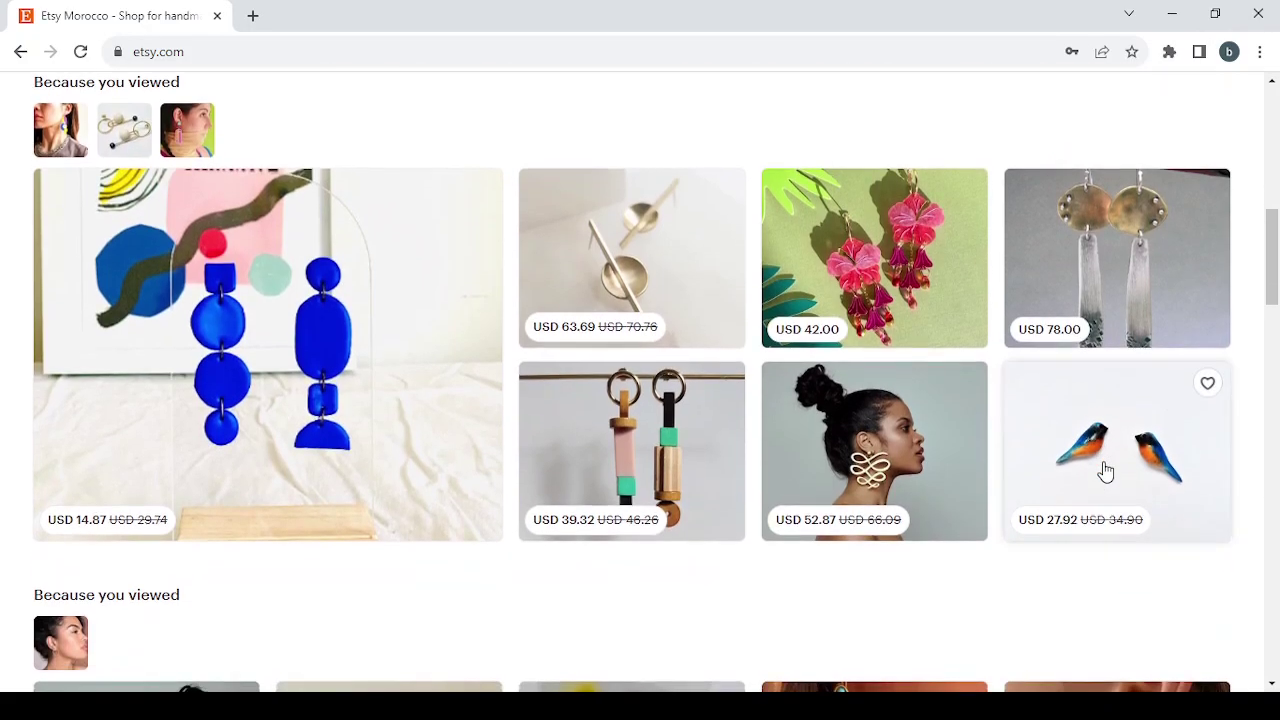
pyautogui.scroll(-3, 1105, 470)
pyautogui.scroll(10, 1105, 470)
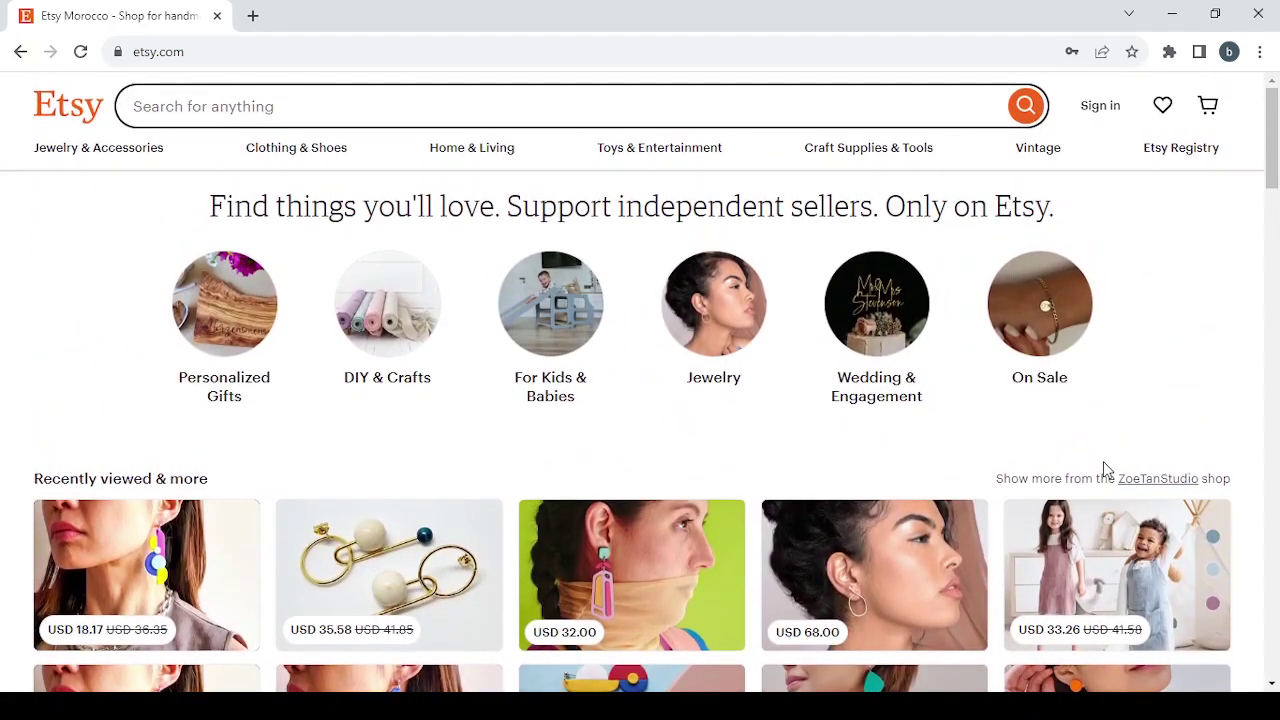
pyautogui.scroll(-3, 1105, 470)
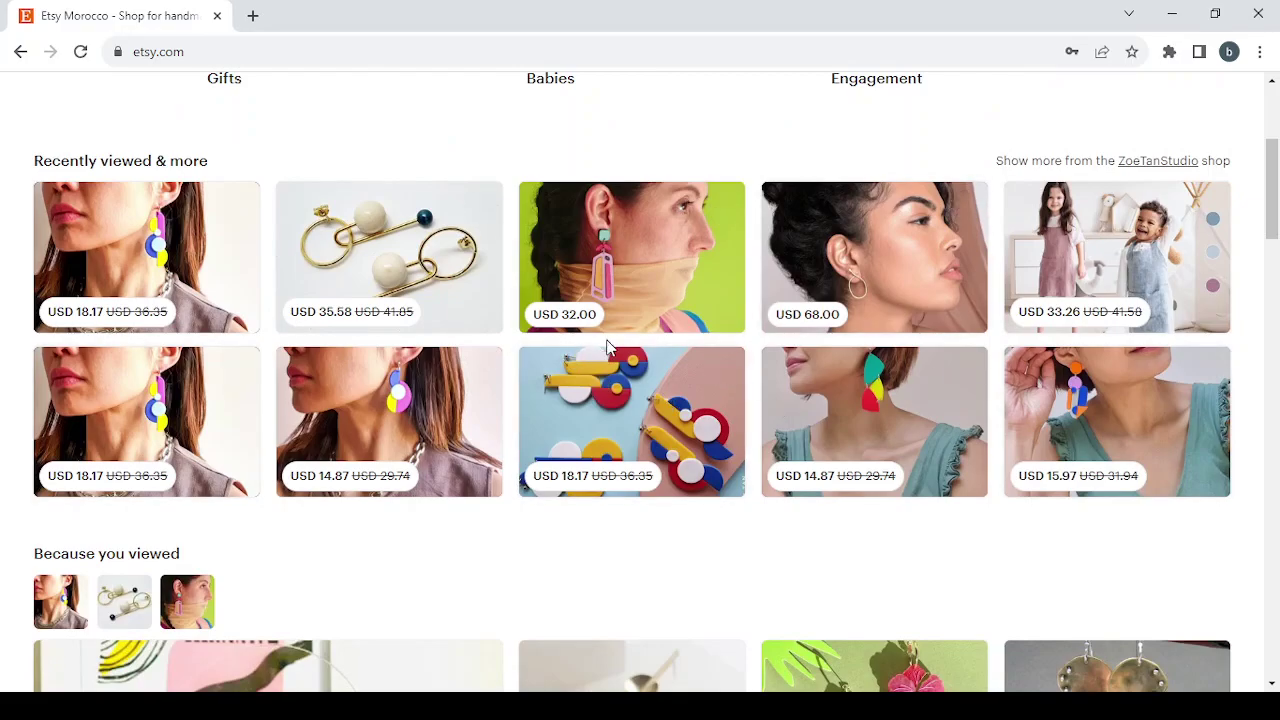
pyautogui.scroll(-9, 606, 346)
pyautogui.scroll(12, 606, 346)
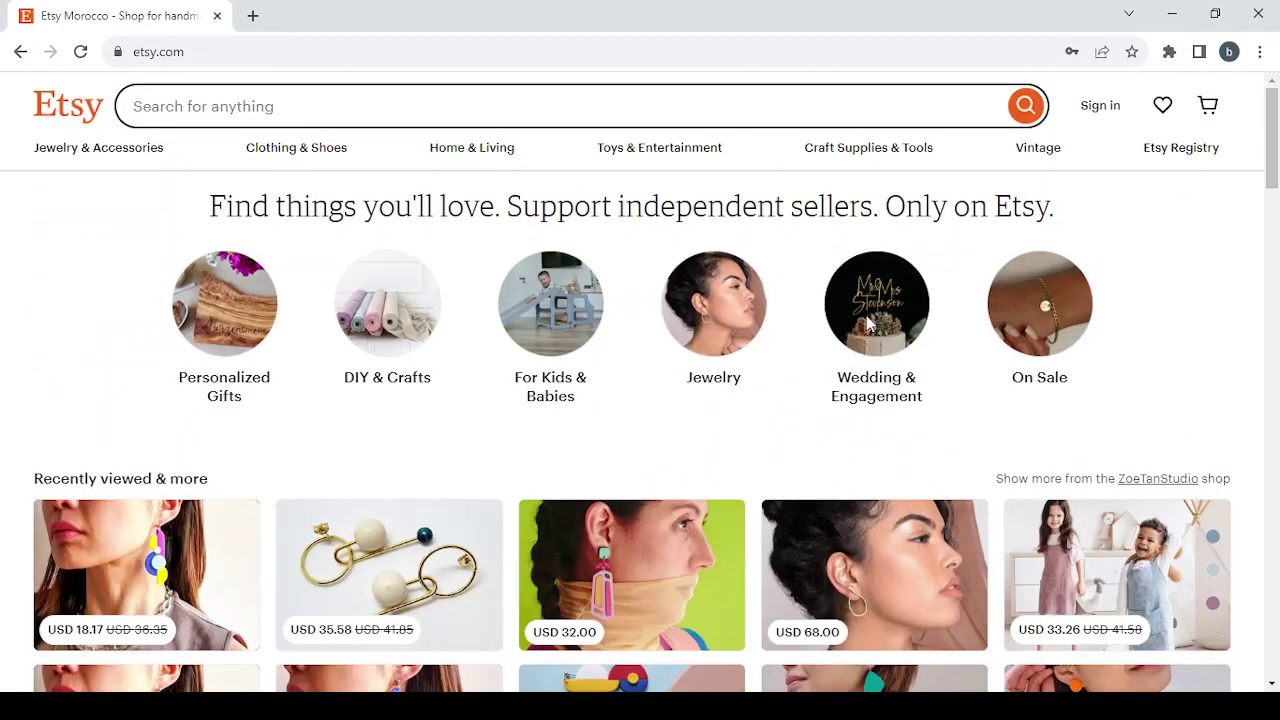
pyautogui.scroll(-3, 1095, 525)
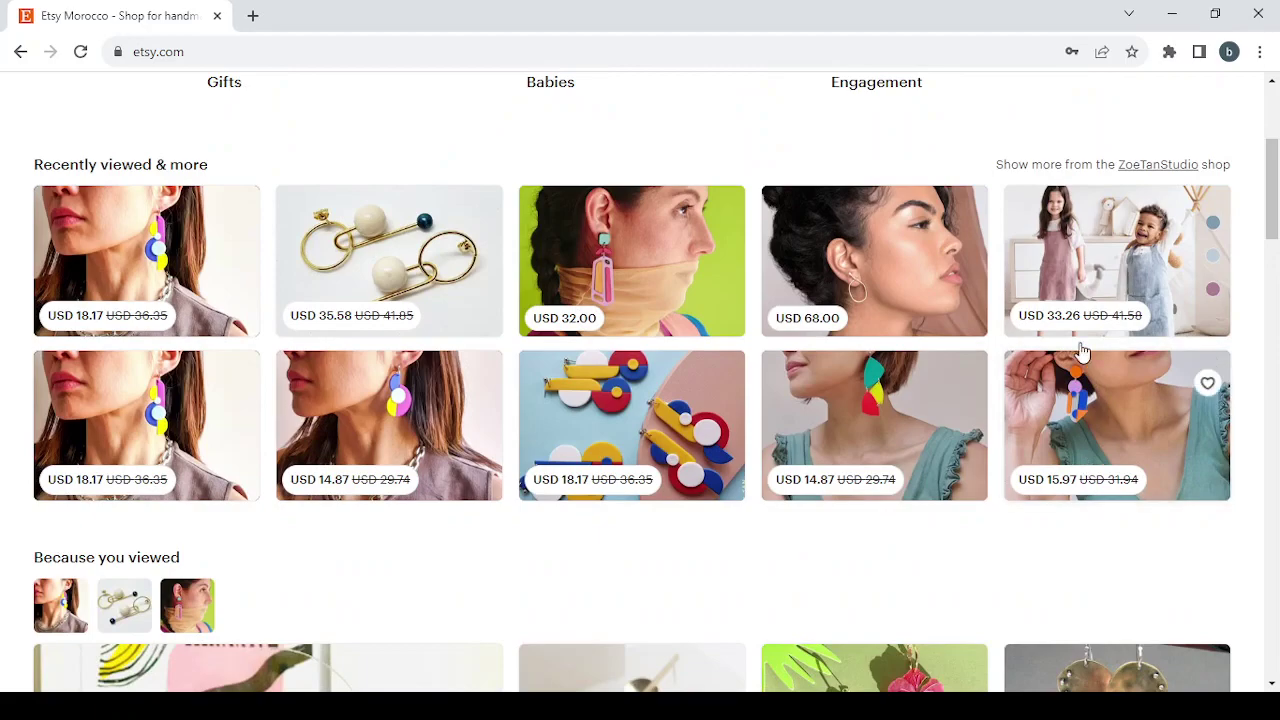
pyautogui.scroll(3, 1075, 240)
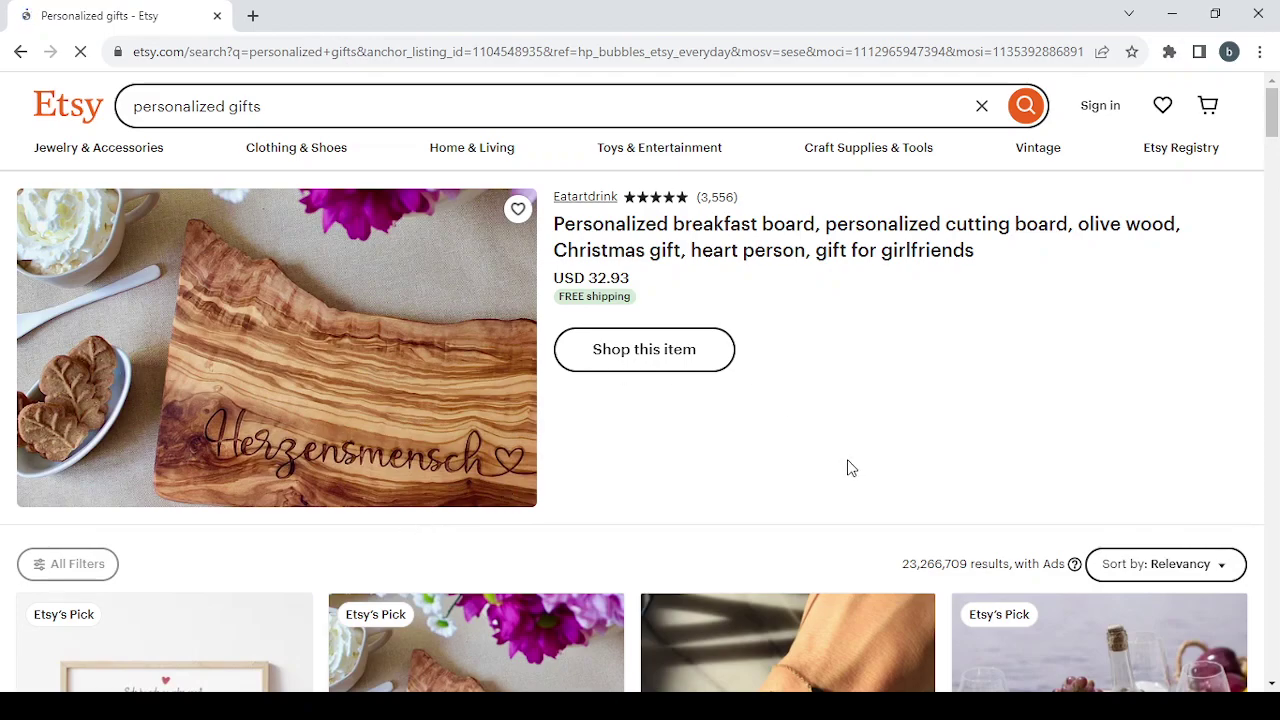
pyautogui.scroll(-5, 850, 468)
pyautogui.scroll(5, 850, 468)
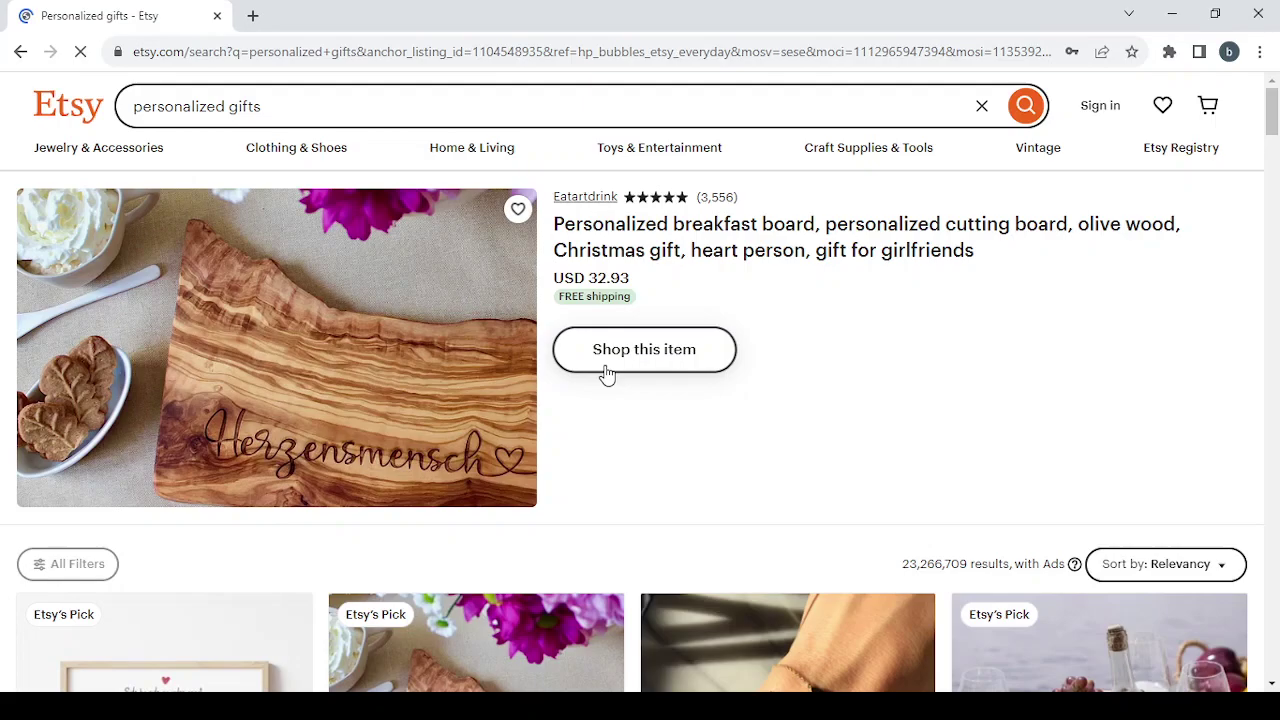
# Scroll on to the Personalized breakfast board card and open its listing.
pyautogui.scroll(-4, 1073, 525)
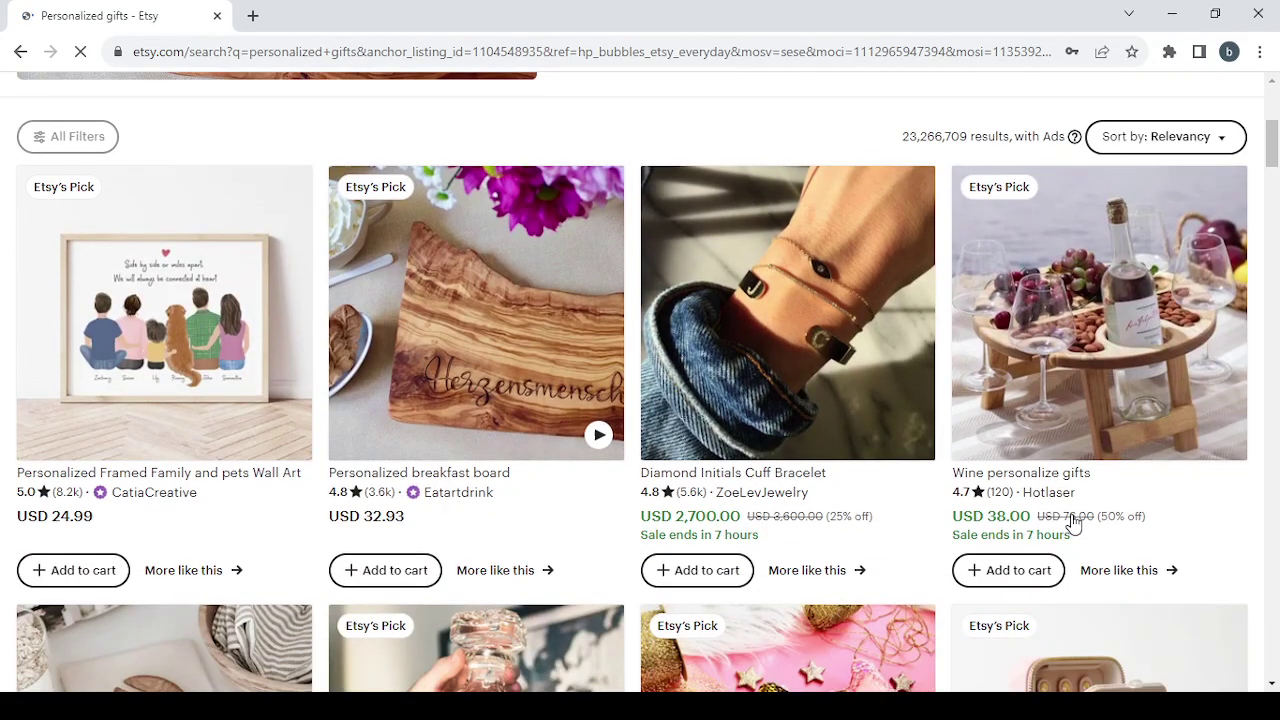
pyautogui.scroll(-1, 786, 414)
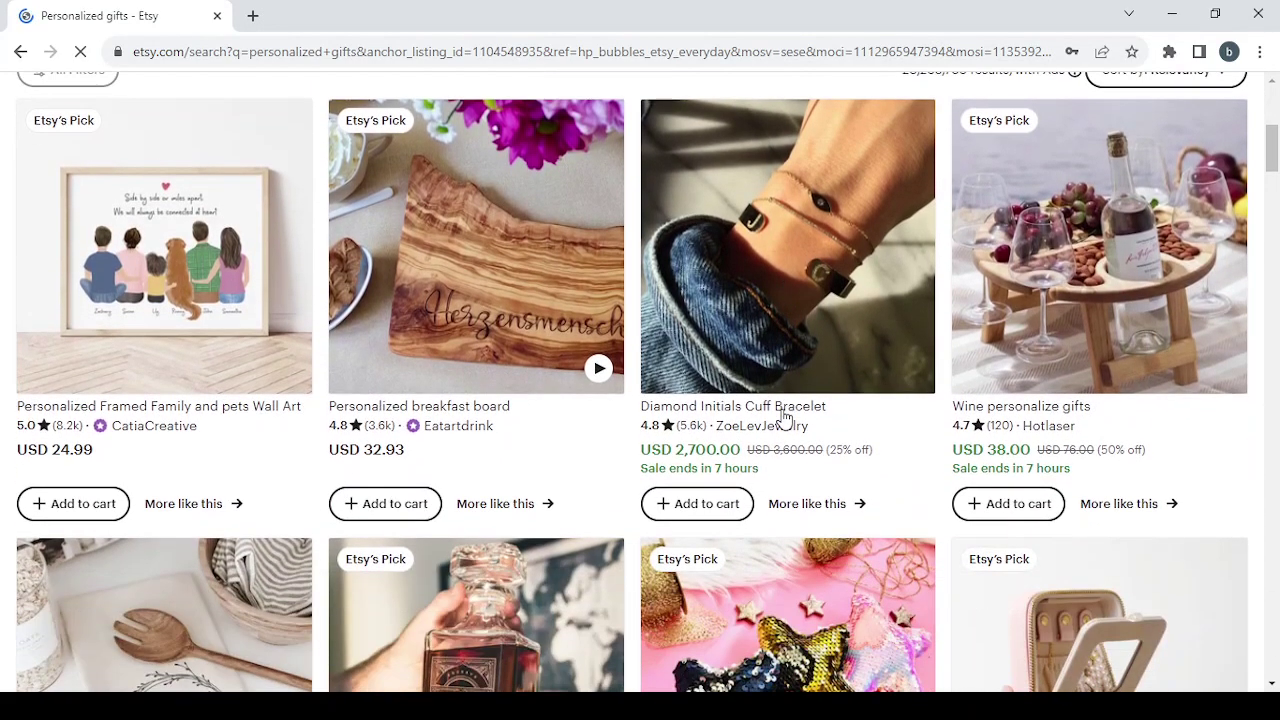
pyautogui.scroll(-2, 1016, 303)
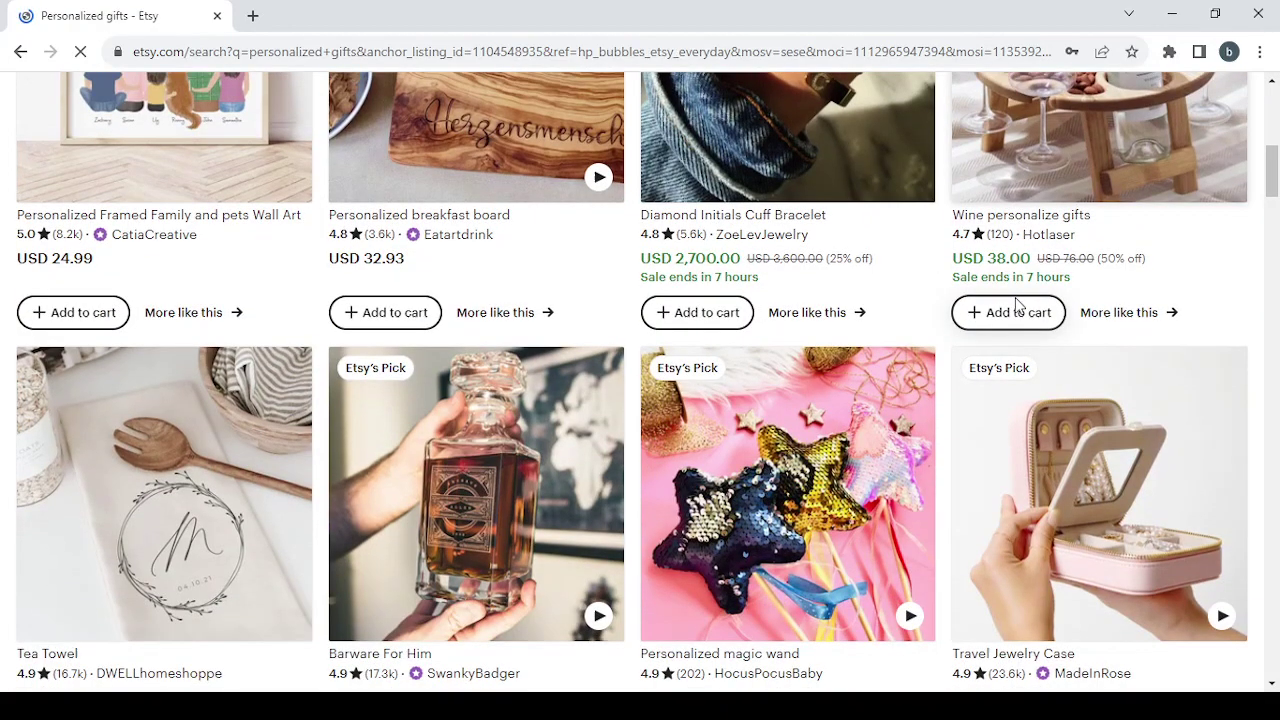
pyautogui.scroll(2, 1015, 297)
pyautogui.click(463, 250)
pyautogui.scroll(-4, 463, 250)
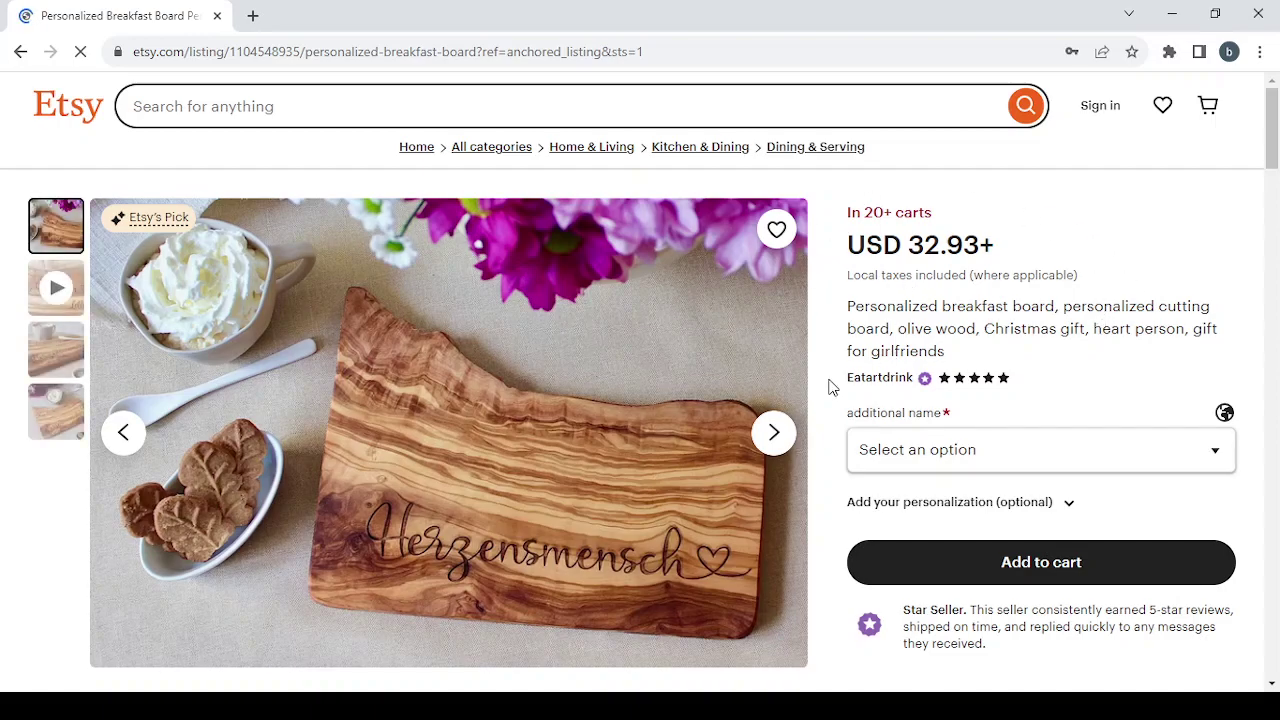
# Page through the breakfast board gallery's video and third and fourth photos, then return to the video.
pyautogui.click(775, 433)
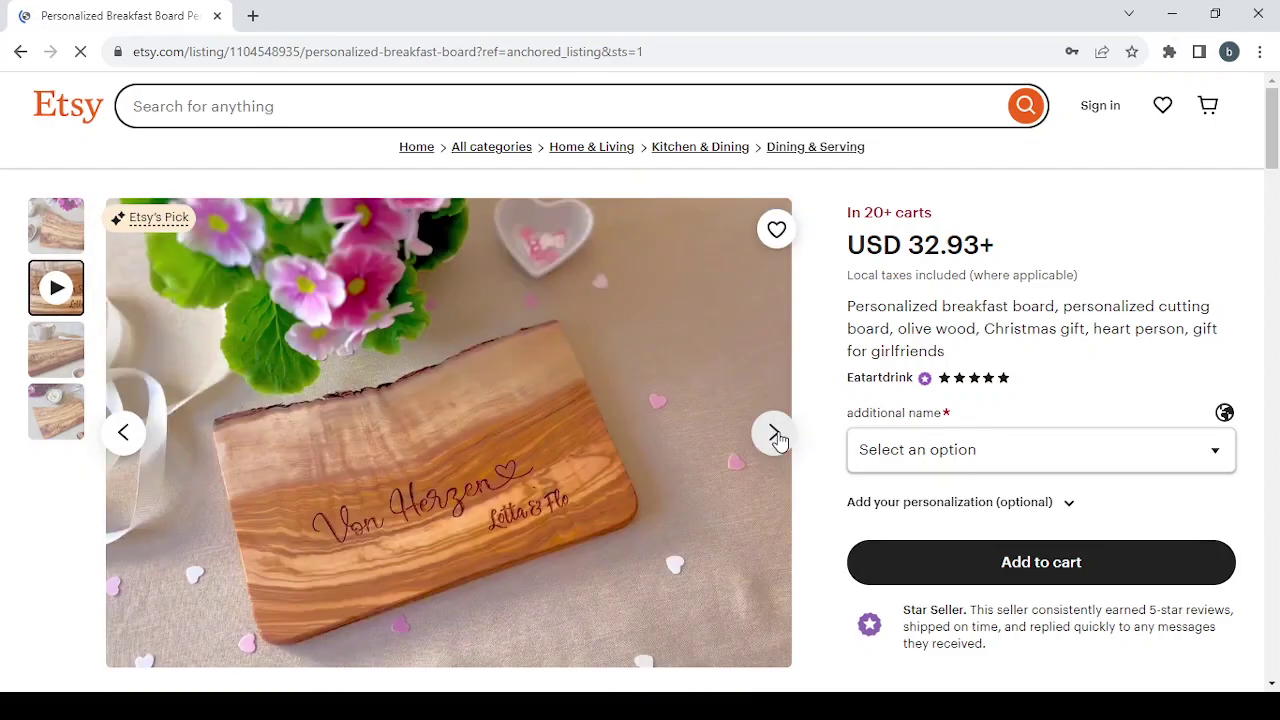
pyautogui.click(777, 436)
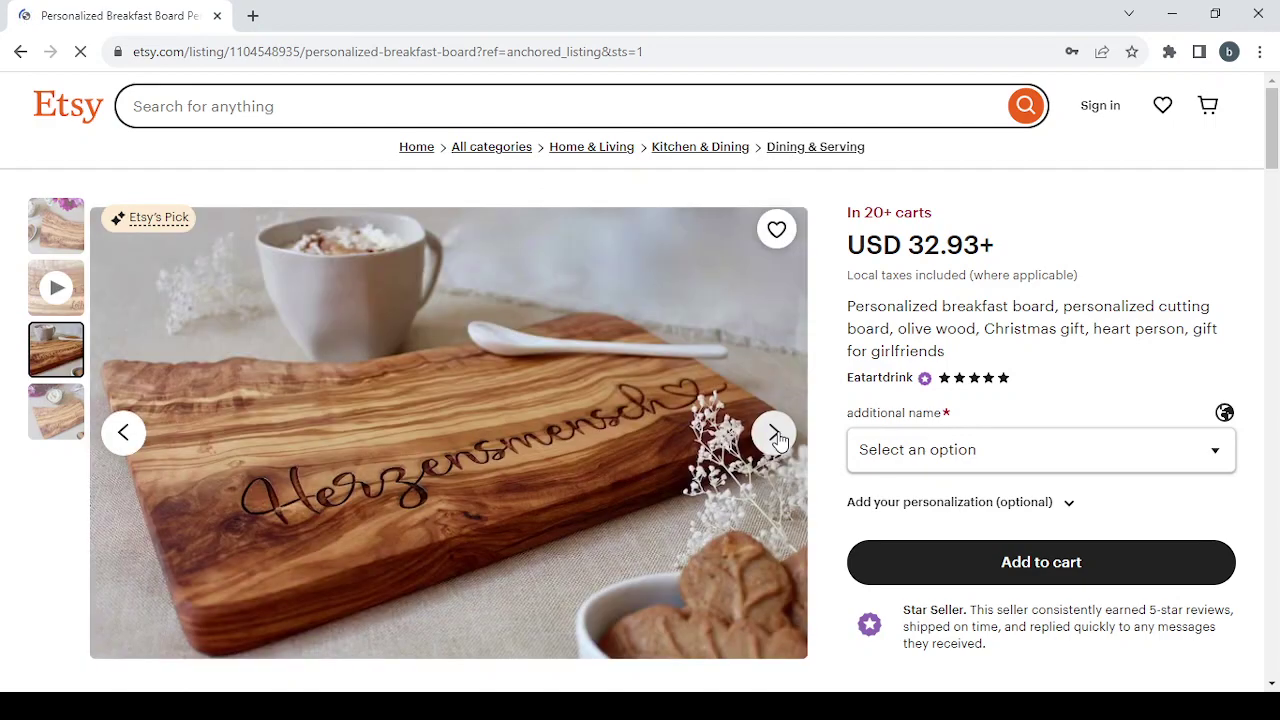
pyautogui.click(777, 436)
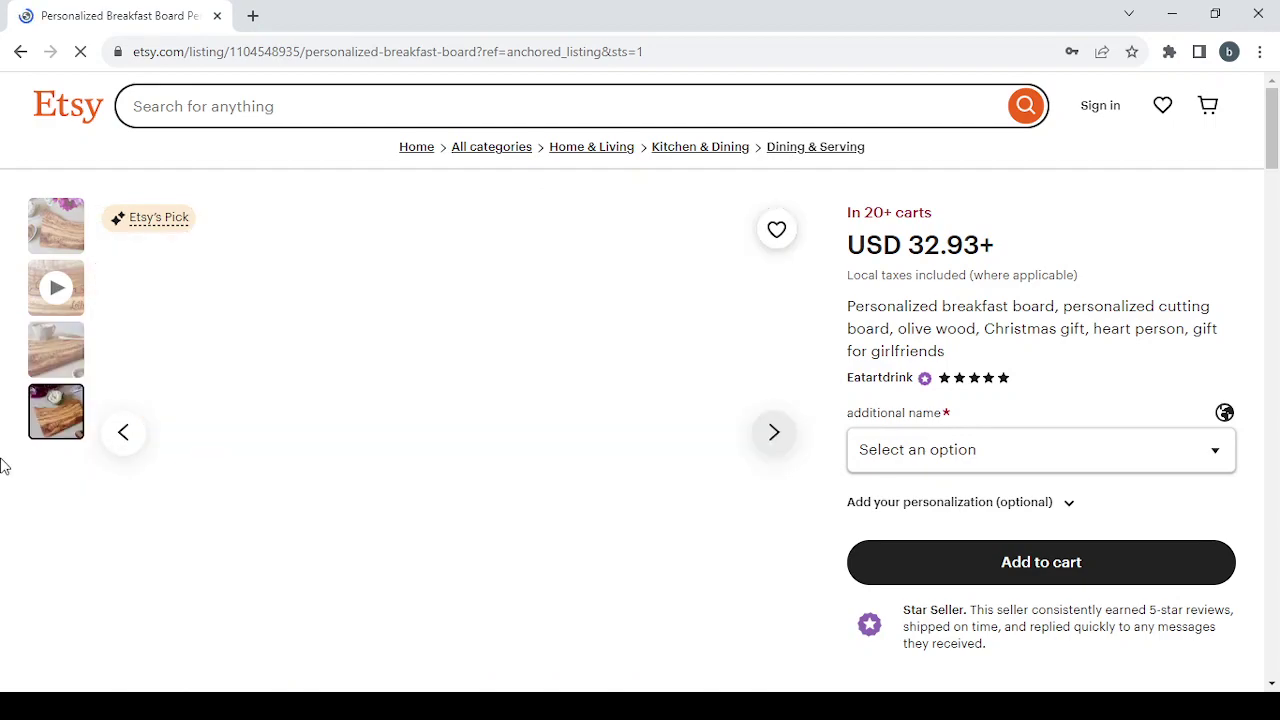
pyautogui.click(124, 433)
pyautogui.click(124, 433)
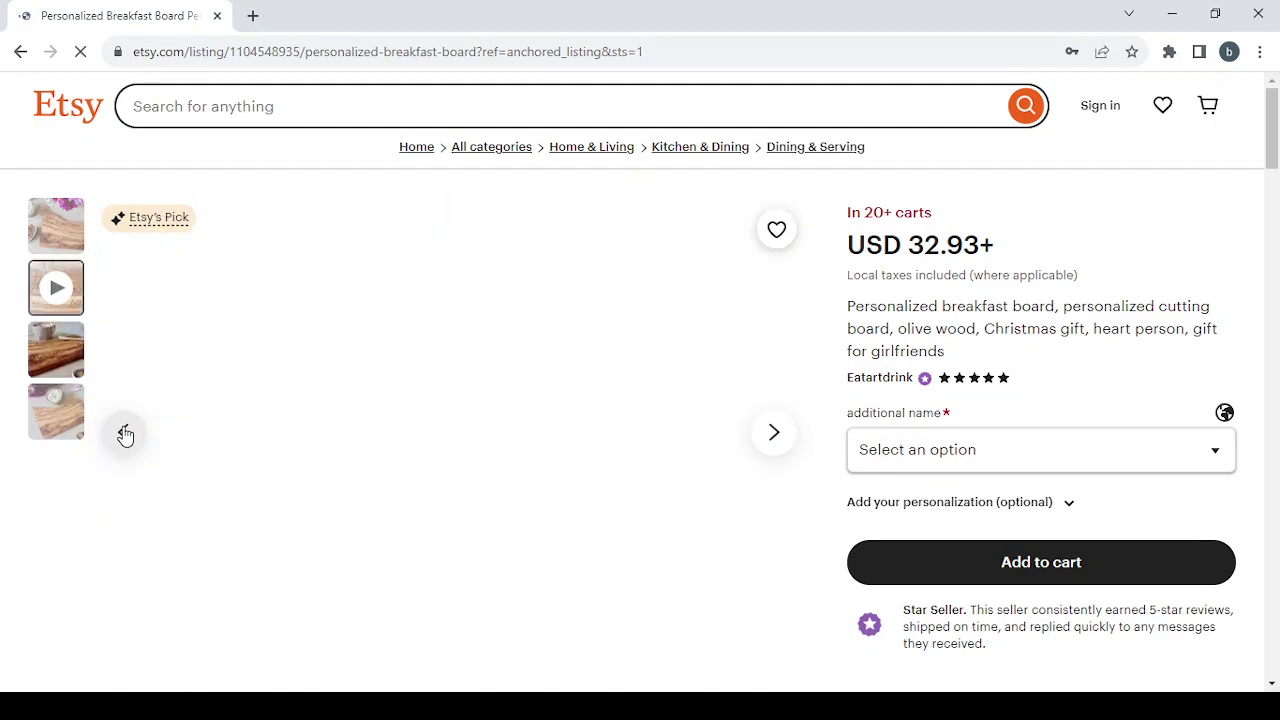
# Expand the full item description with 'Learn more about this item', then return to the top.
pyautogui.scroll(-5, 1149, 370)
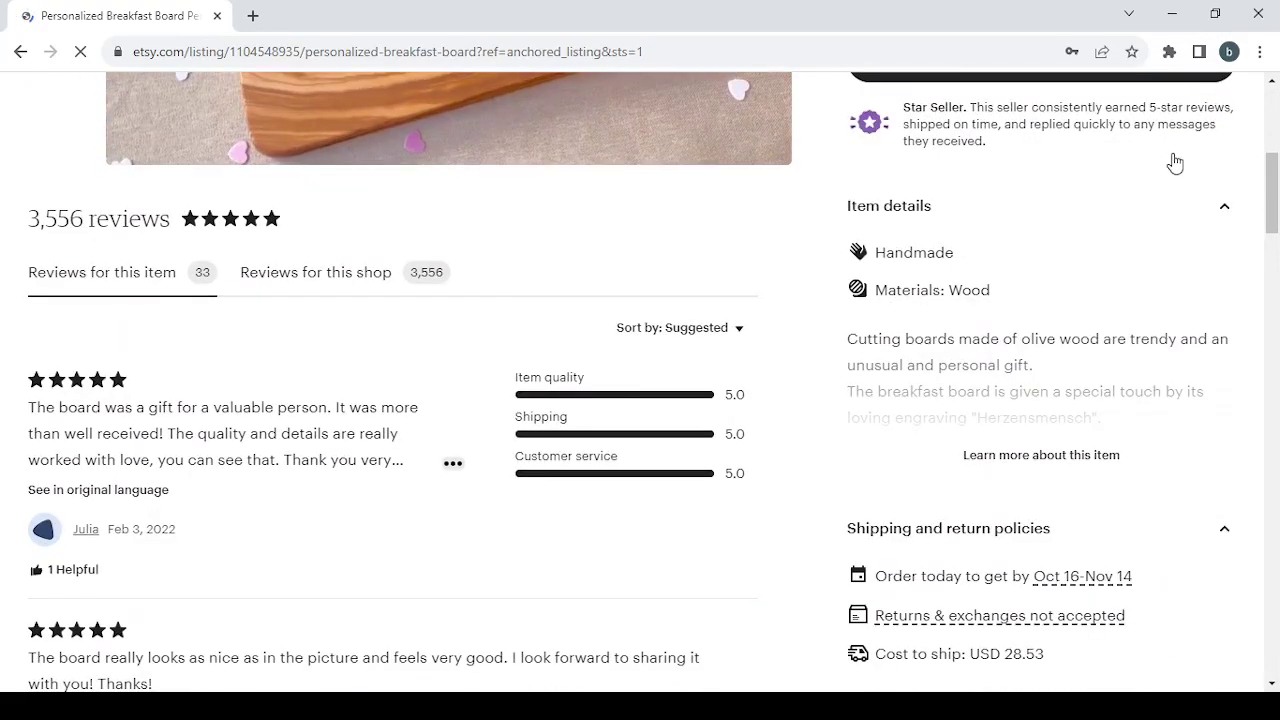
pyautogui.scroll(-1, 1000, 354)
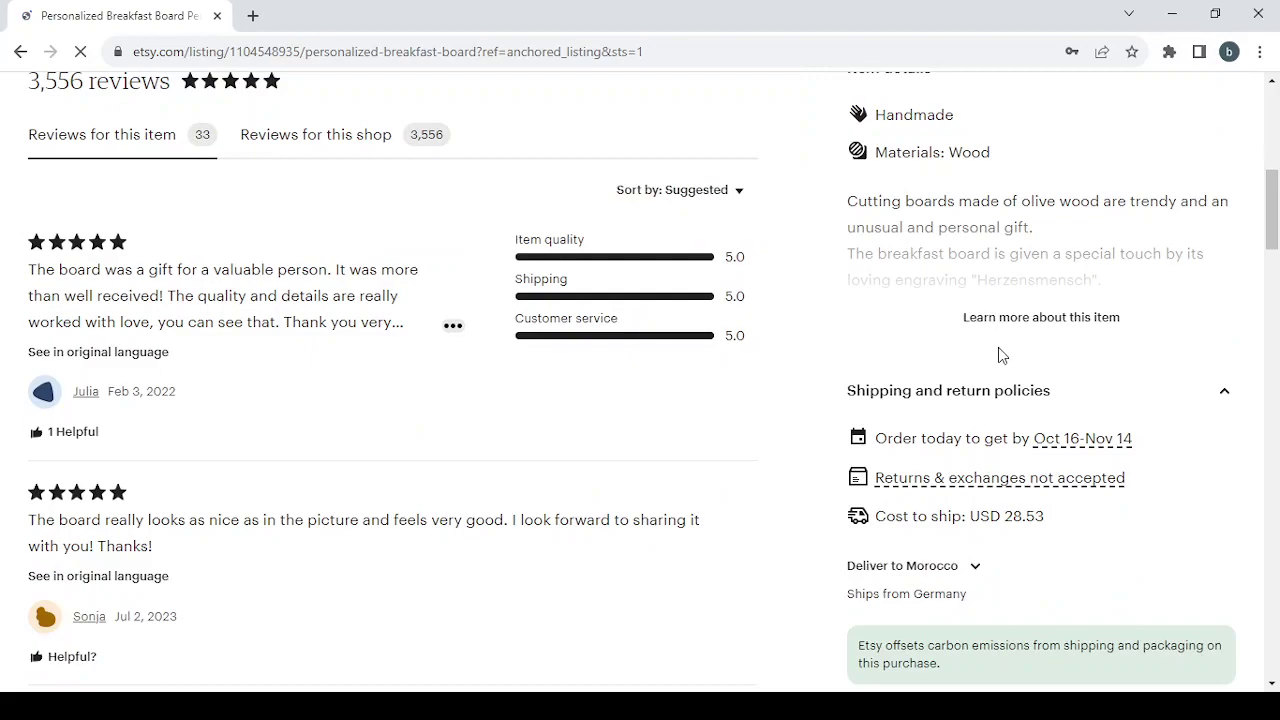
pyautogui.click(1044, 321)
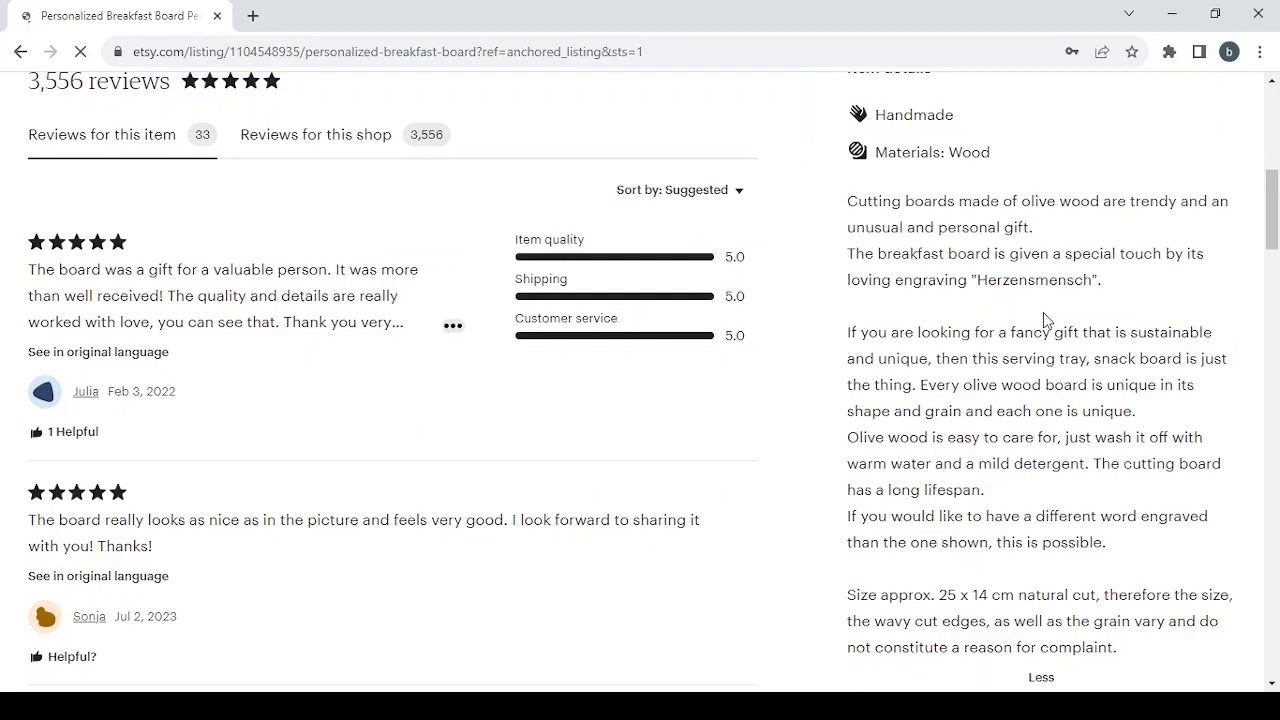
pyautogui.scroll(-5, 1043, 320)
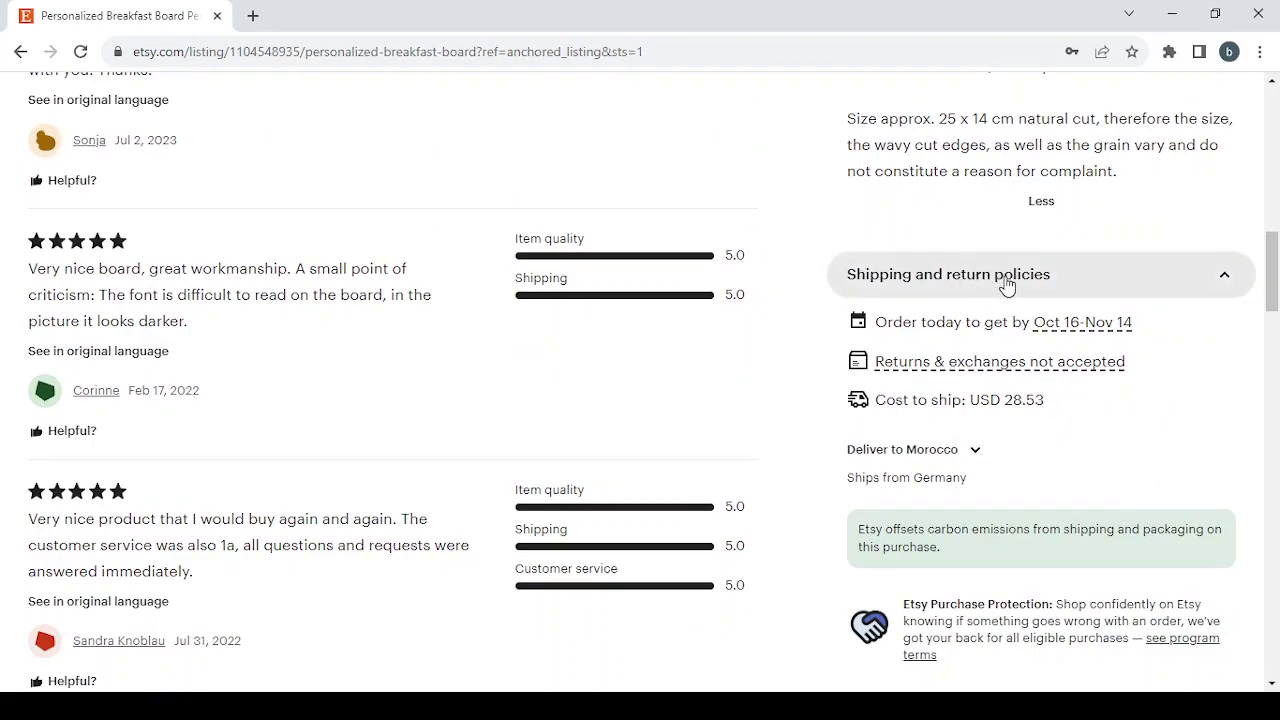
pyautogui.scroll(20, 1006, 303)
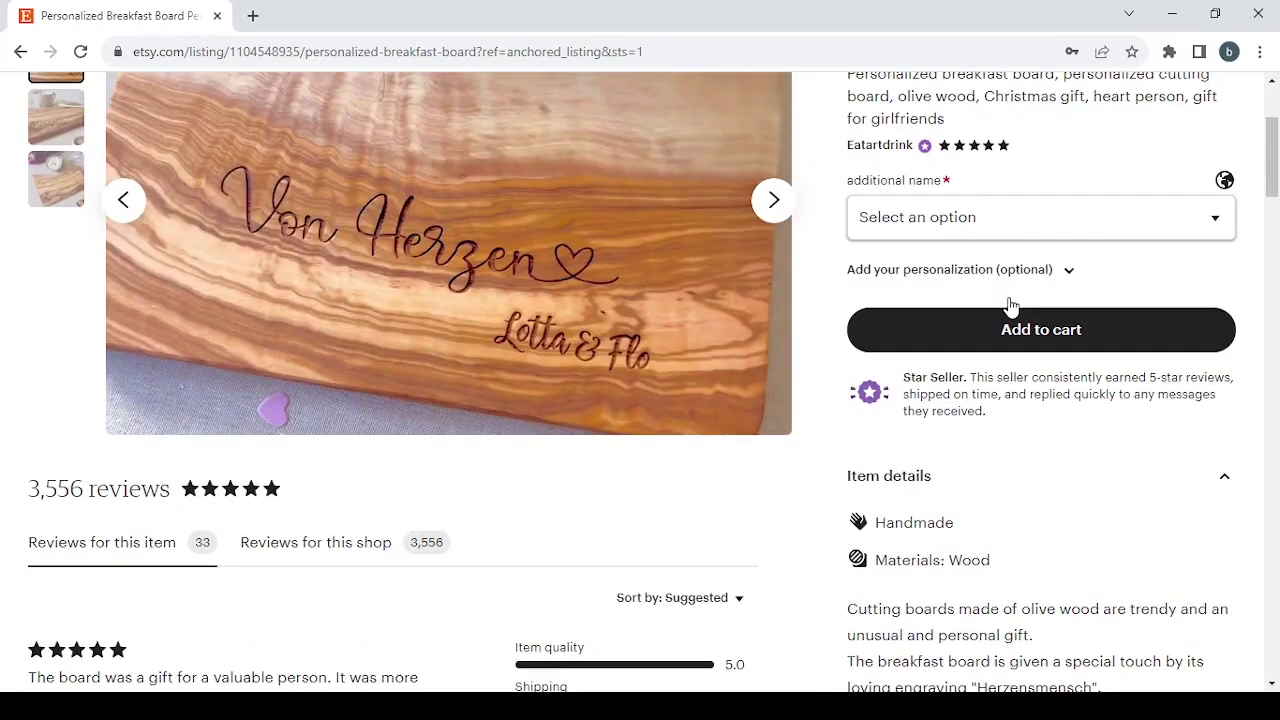
# Go back to the personalized gifts results, then to the Etsy home page.
pyautogui.click(20, 51)
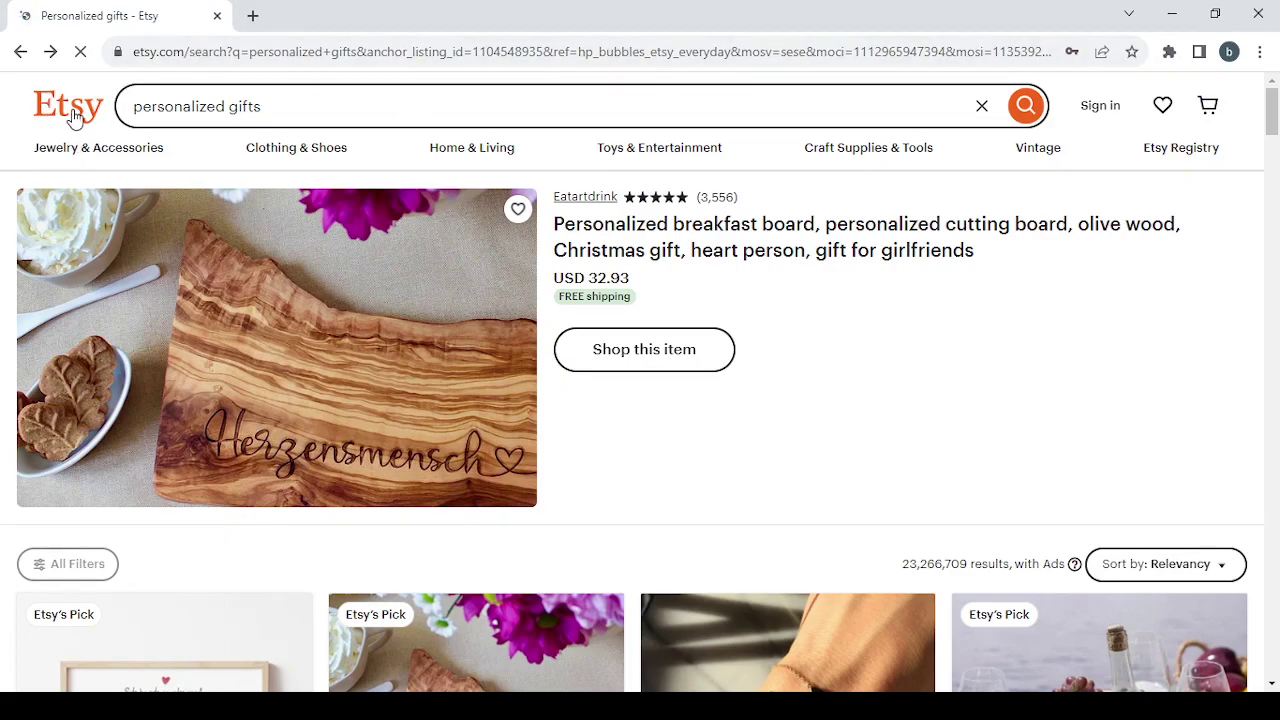
pyautogui.click(1100, 108)
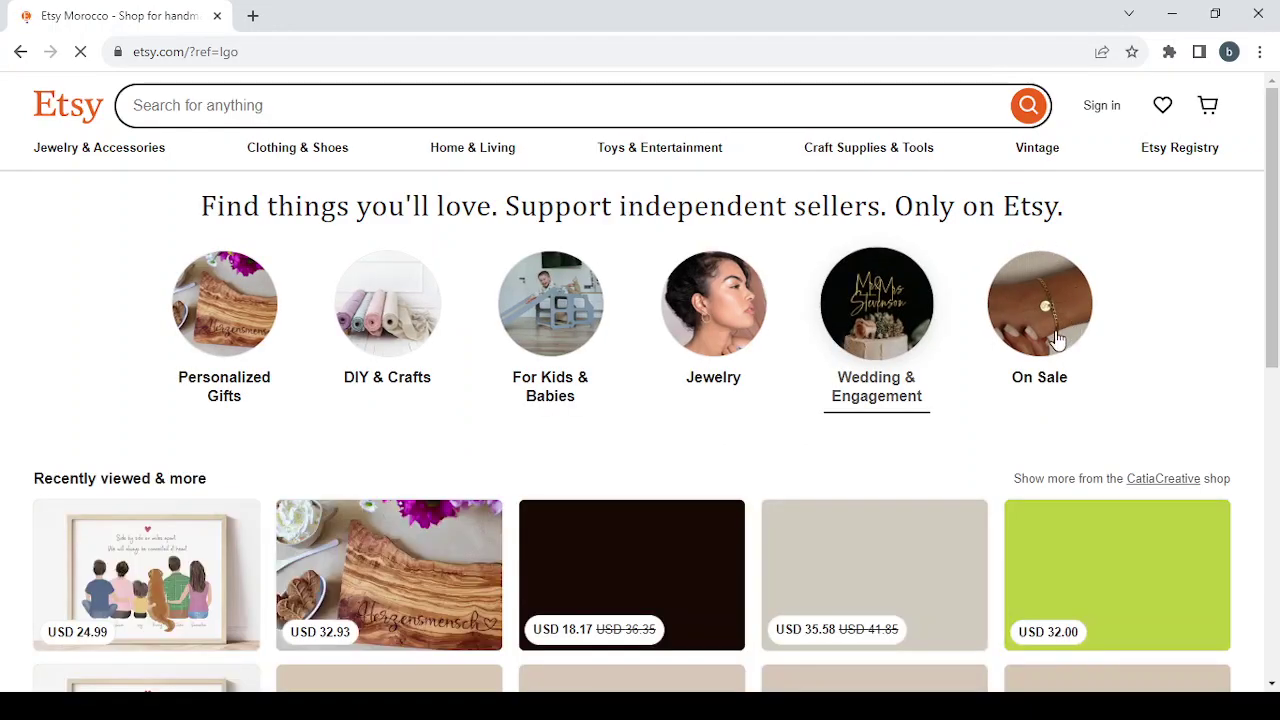
# Sign in to the Etsy account and go to the Shop Manager.
pyautogui.click(1100, 106)
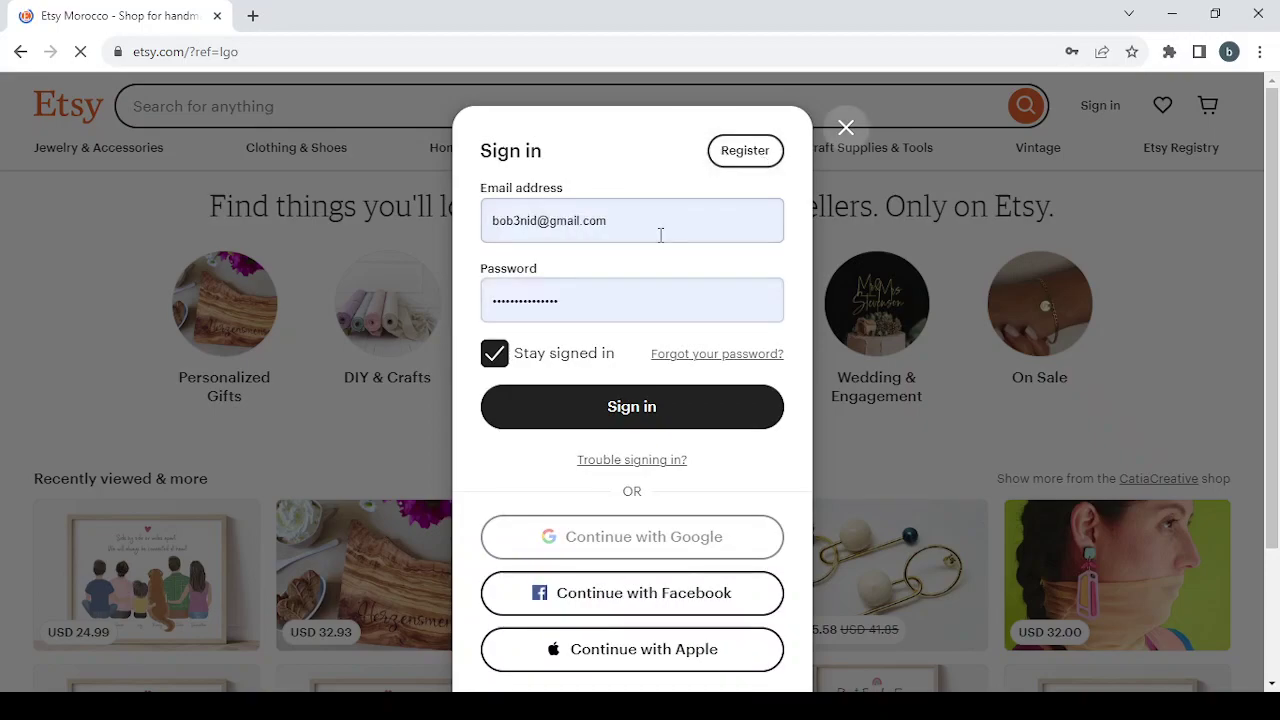
pyautogui.click(674, 410)
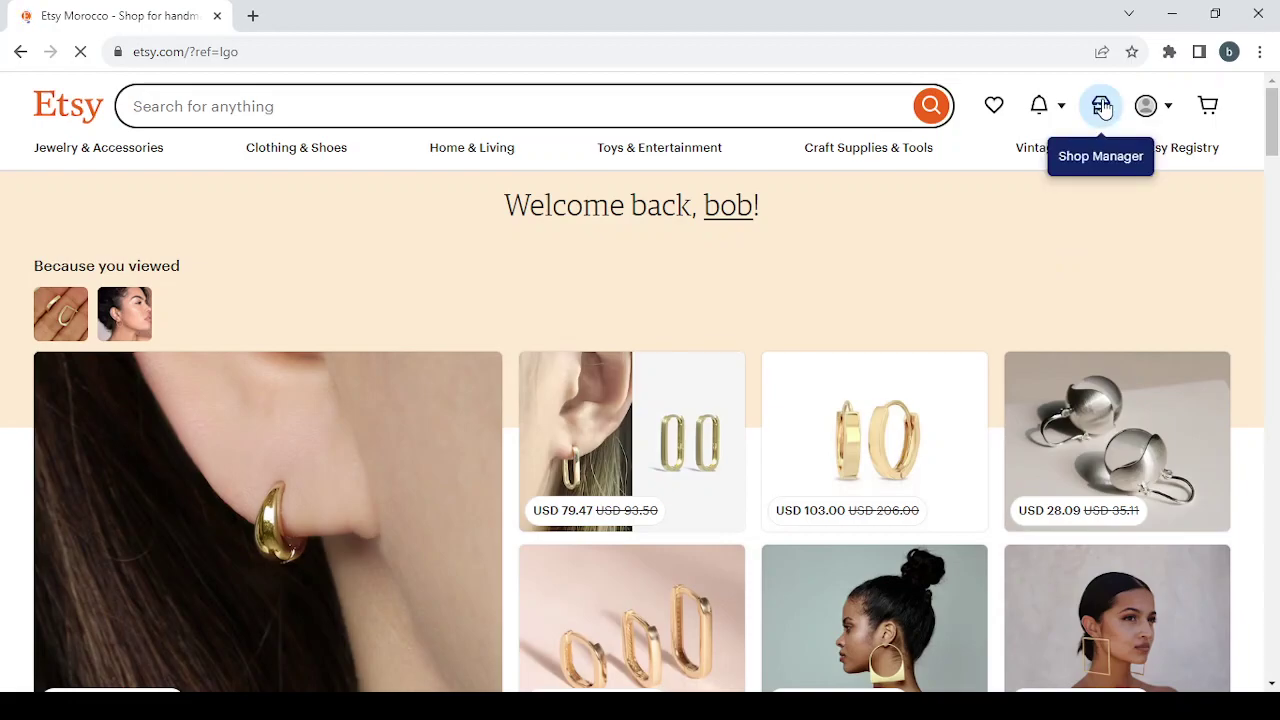
pyautogui.click(1103, 109)
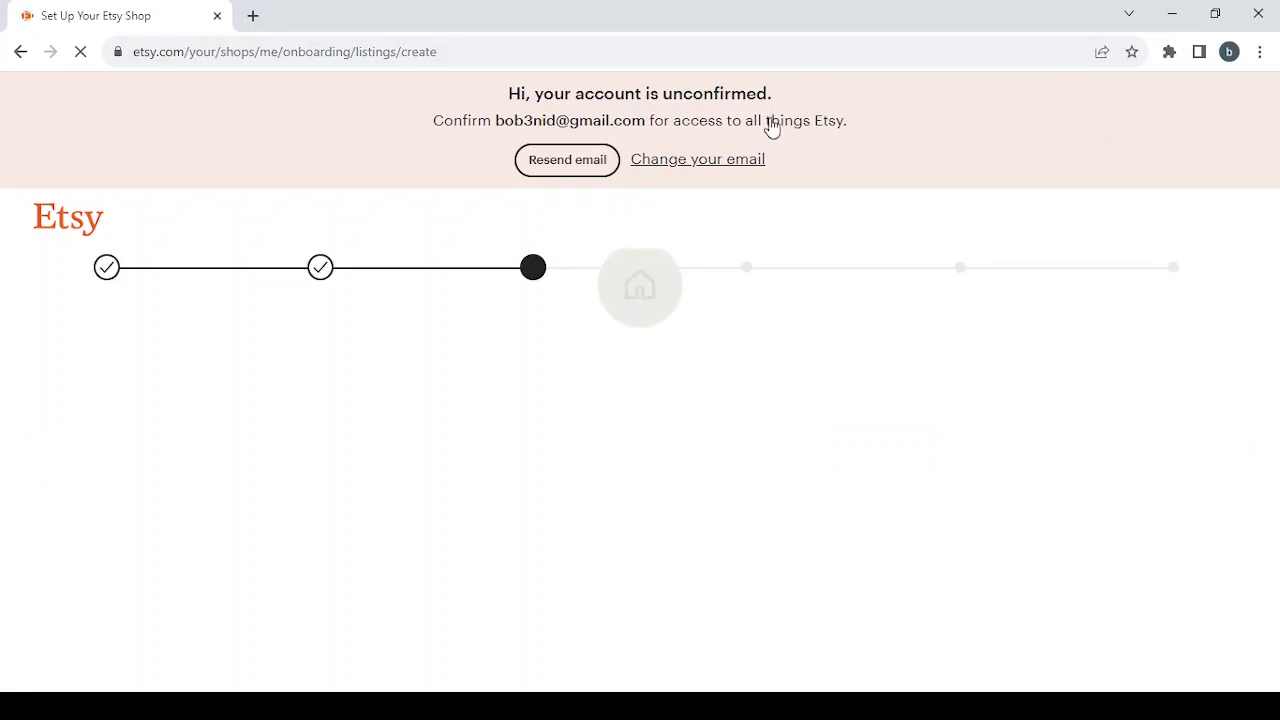
# Change the shop currency to $ United States Dollar, leaving English and Morocco unchanged.
pyautogui.click(106, 269)
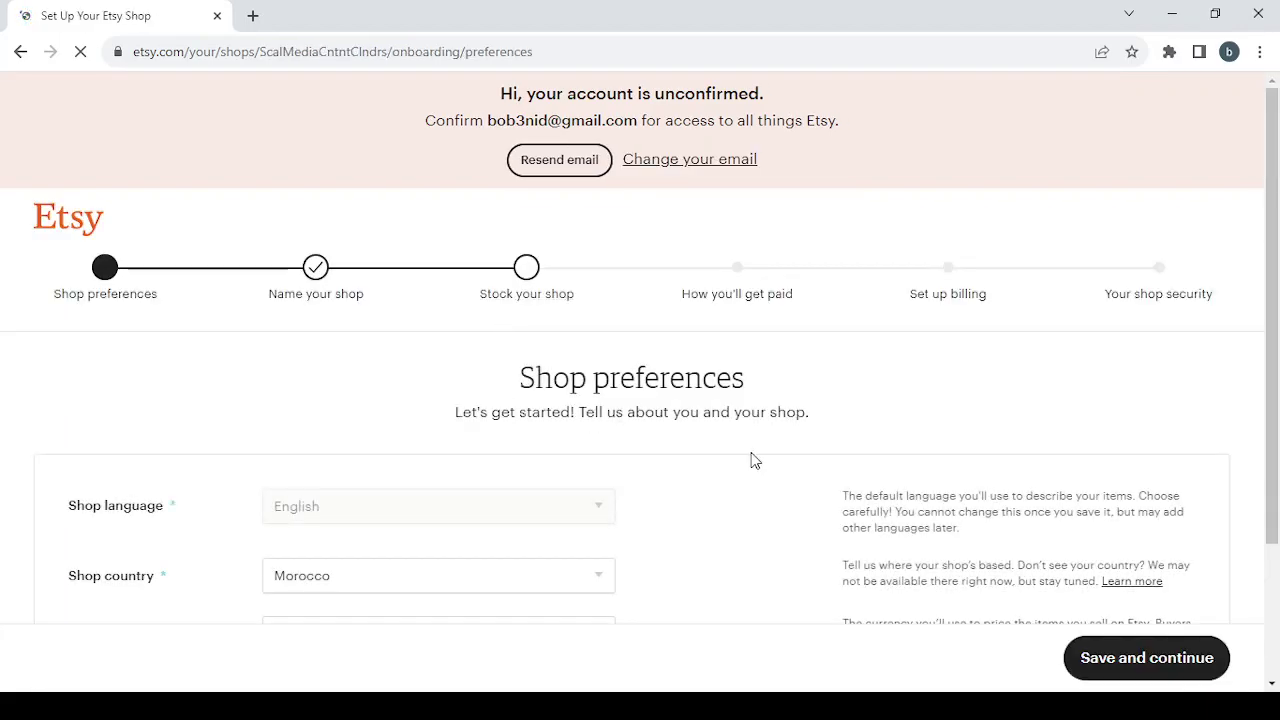
pyautogui.scroll(-3, 751, 457)
pyautogui.scroll(3, 754, 460)
pyautogui.scroll(-1, 754, 460)
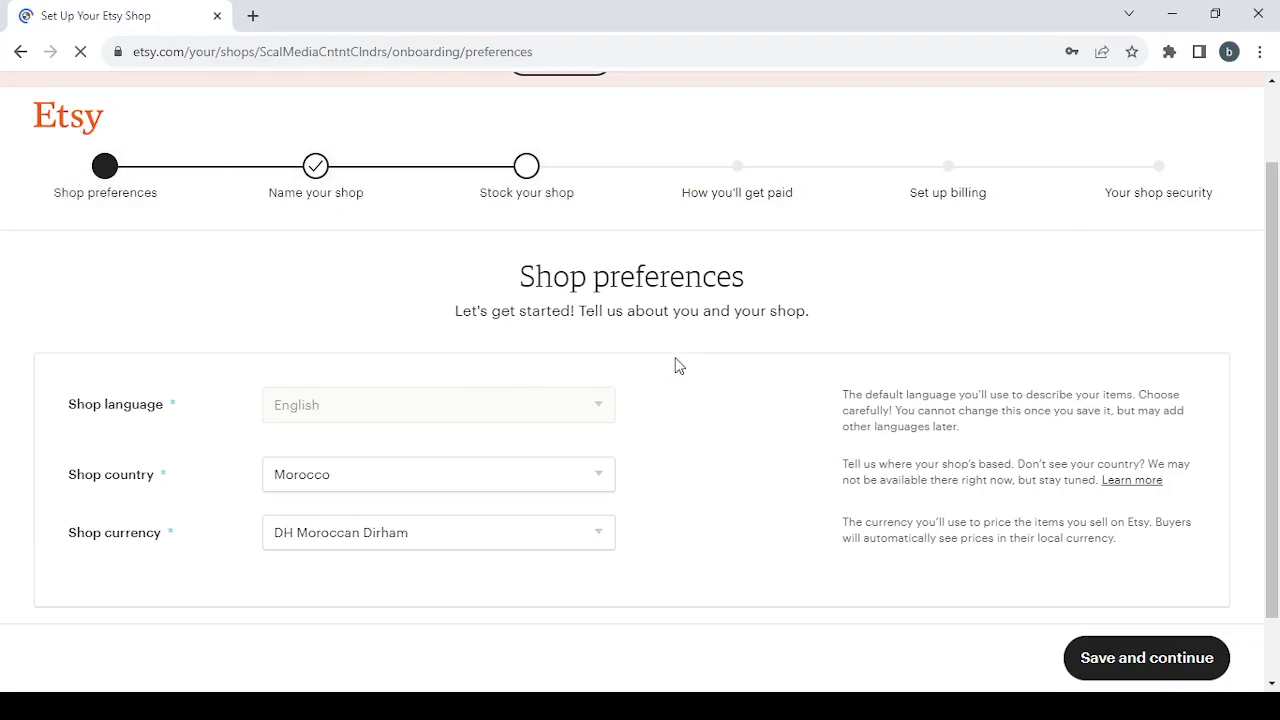
pyautogui.scroll(-2, 675, 365)
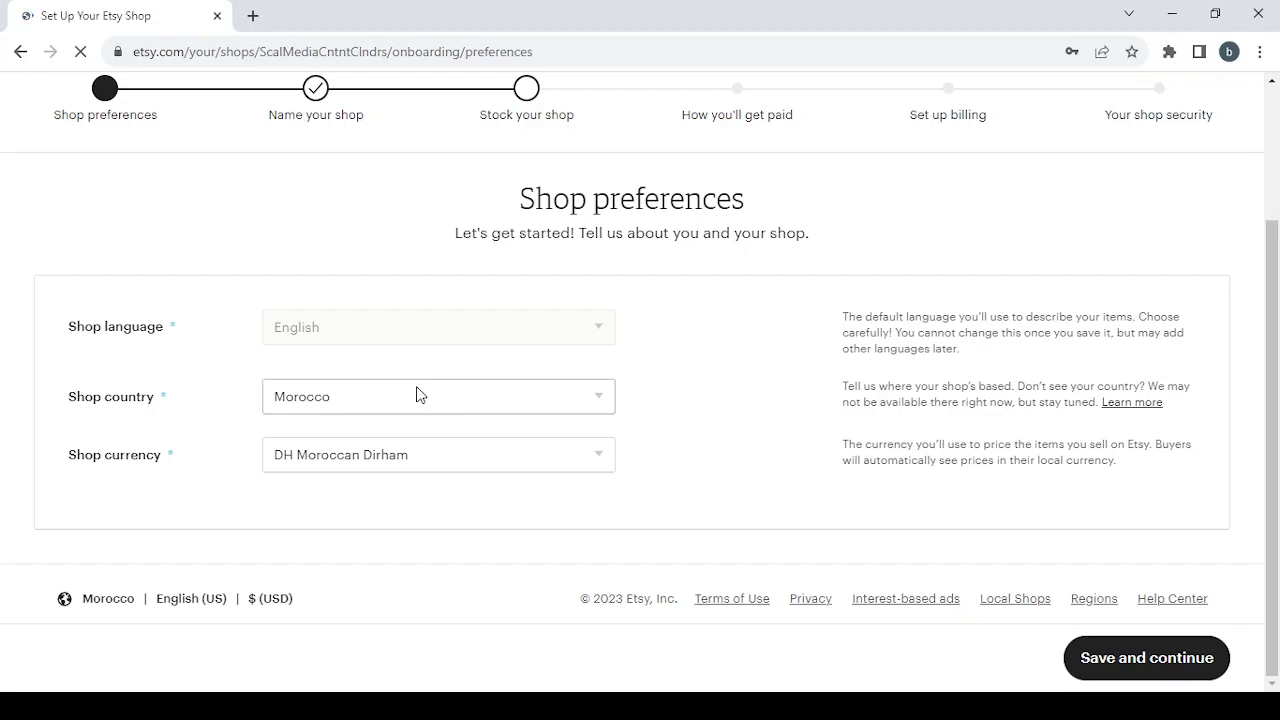
pyautogui.click(461, 465)
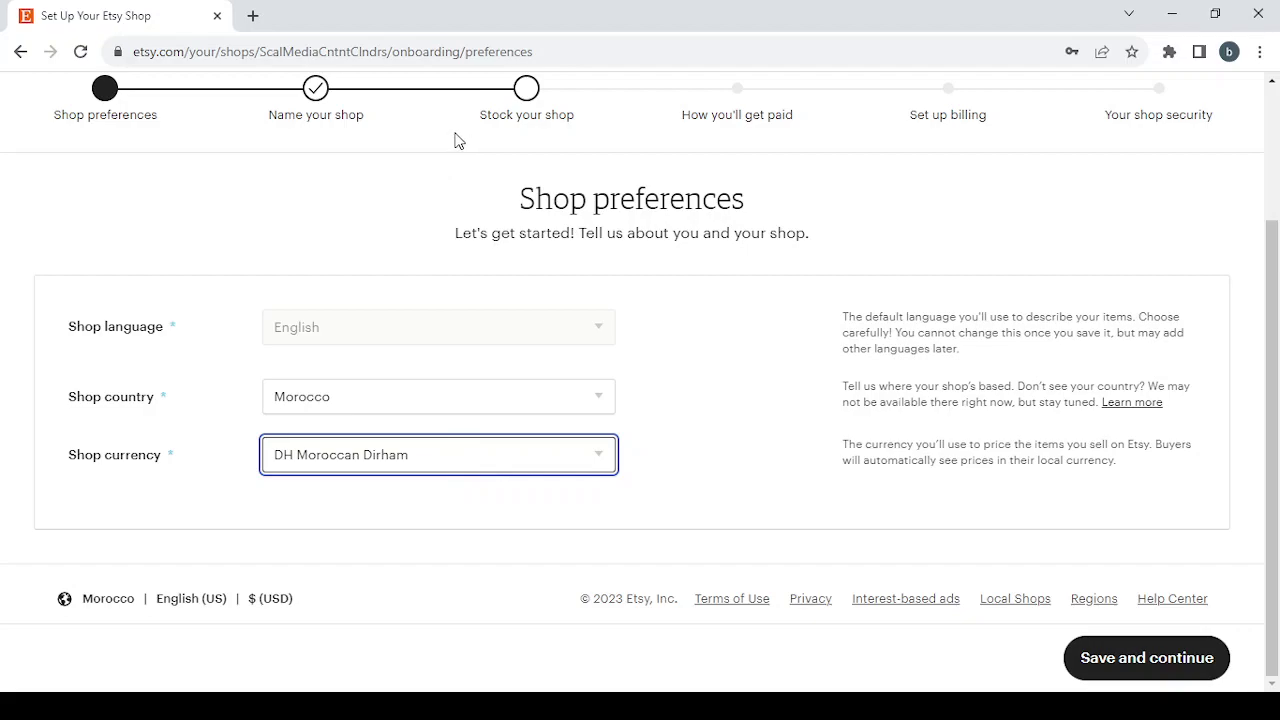
pyautogui.press('Up')
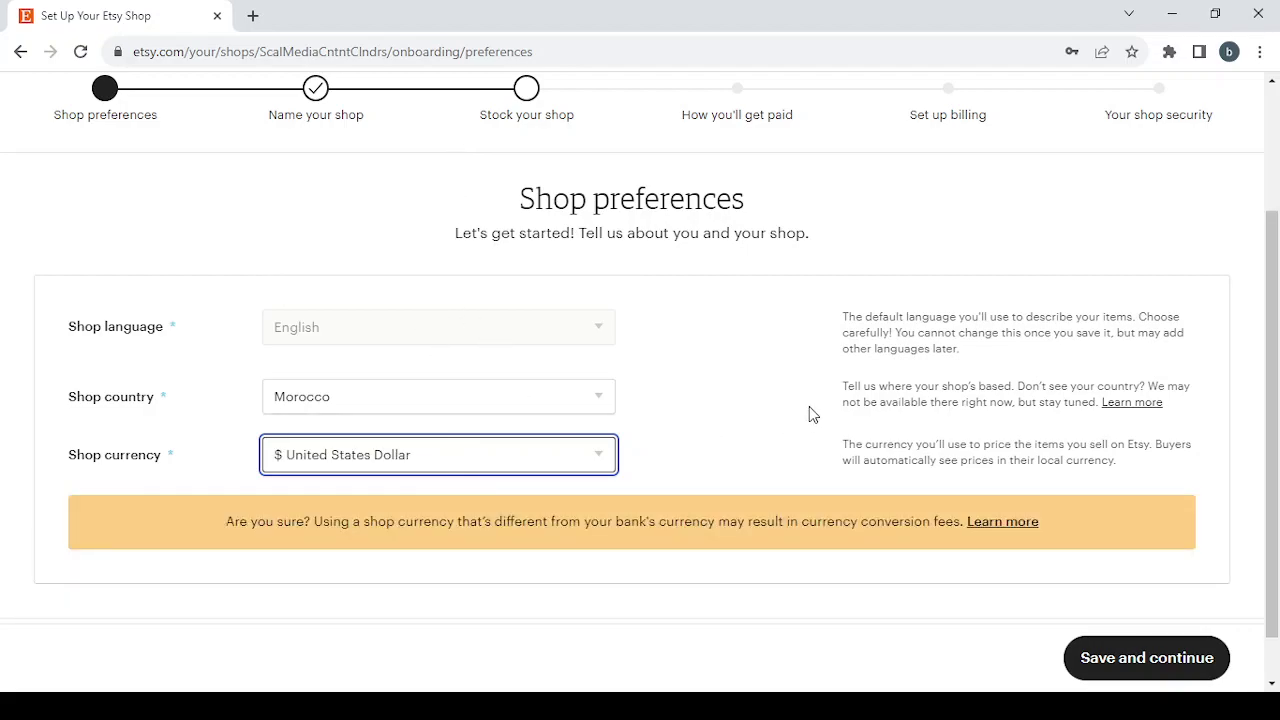
# Save the preferences and replace the shop name with 'Digital Embroidery Patterns'.
pyautogui.click(1177, 673)
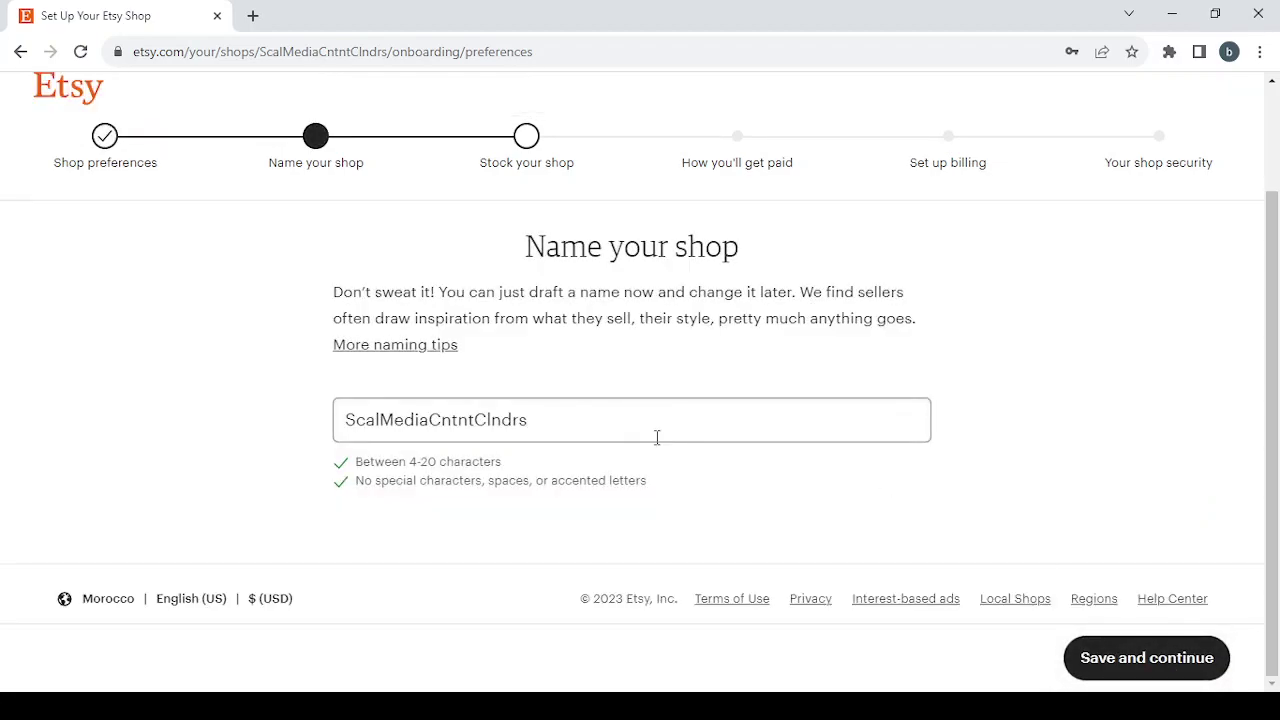
pyautogui.moveTo(571, 437); pyautogui.dragTo(191, 397)
pyautogui.press('BackSpace')
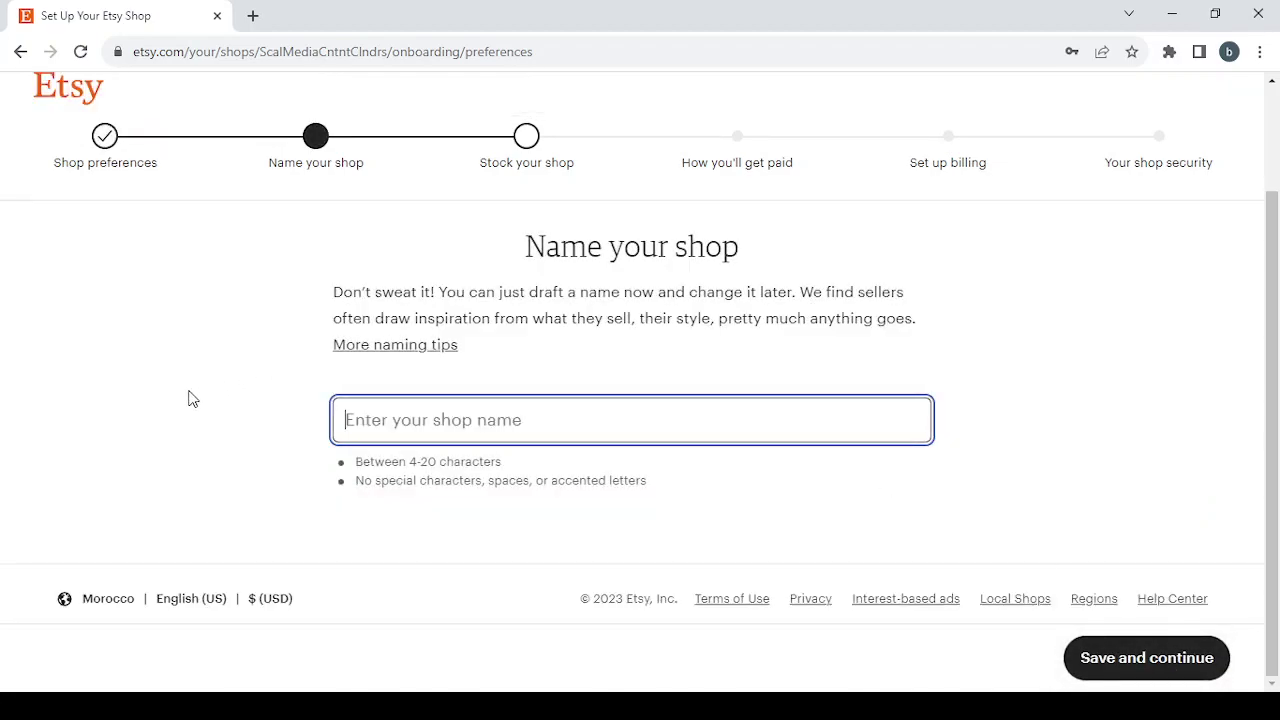
pyautogui.write('Digital Embroidery Patterns')
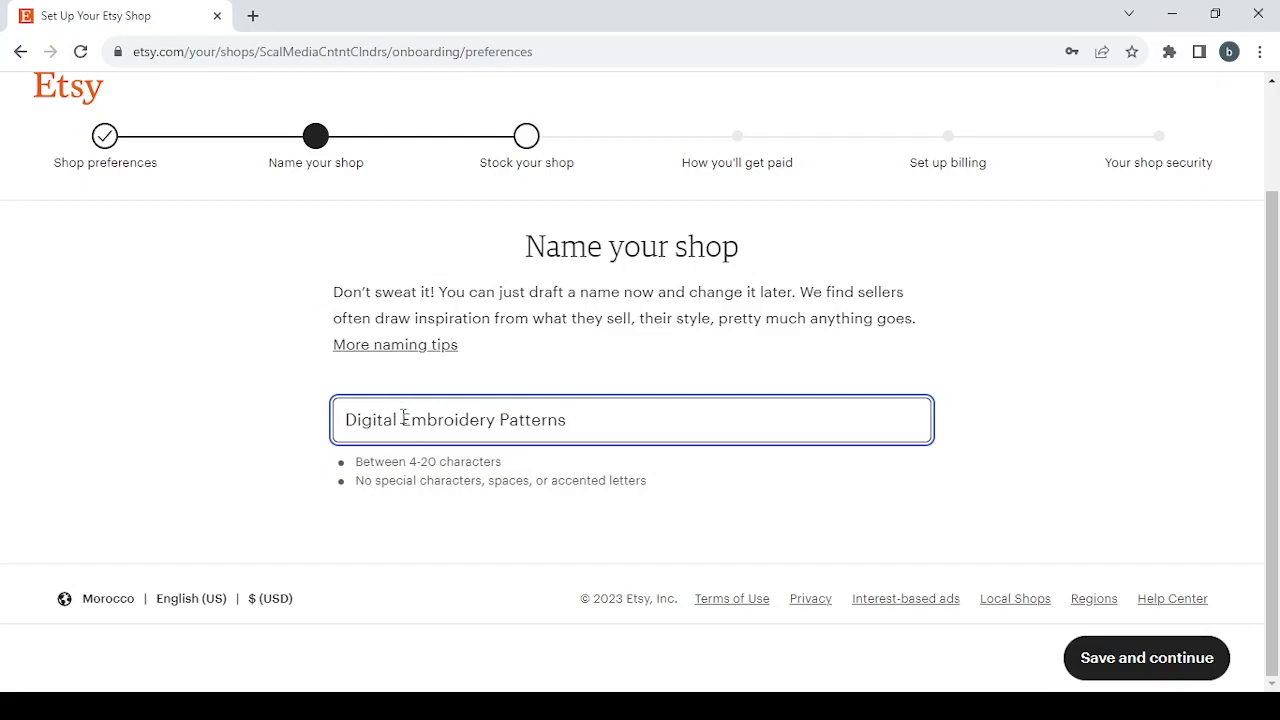
# Shorten the name to 'DgtlEmbroideryPttrns' by deleting its spaces and several vowels.
pyautogui.click(403, 420)
pyautogui.press('BackSpace')
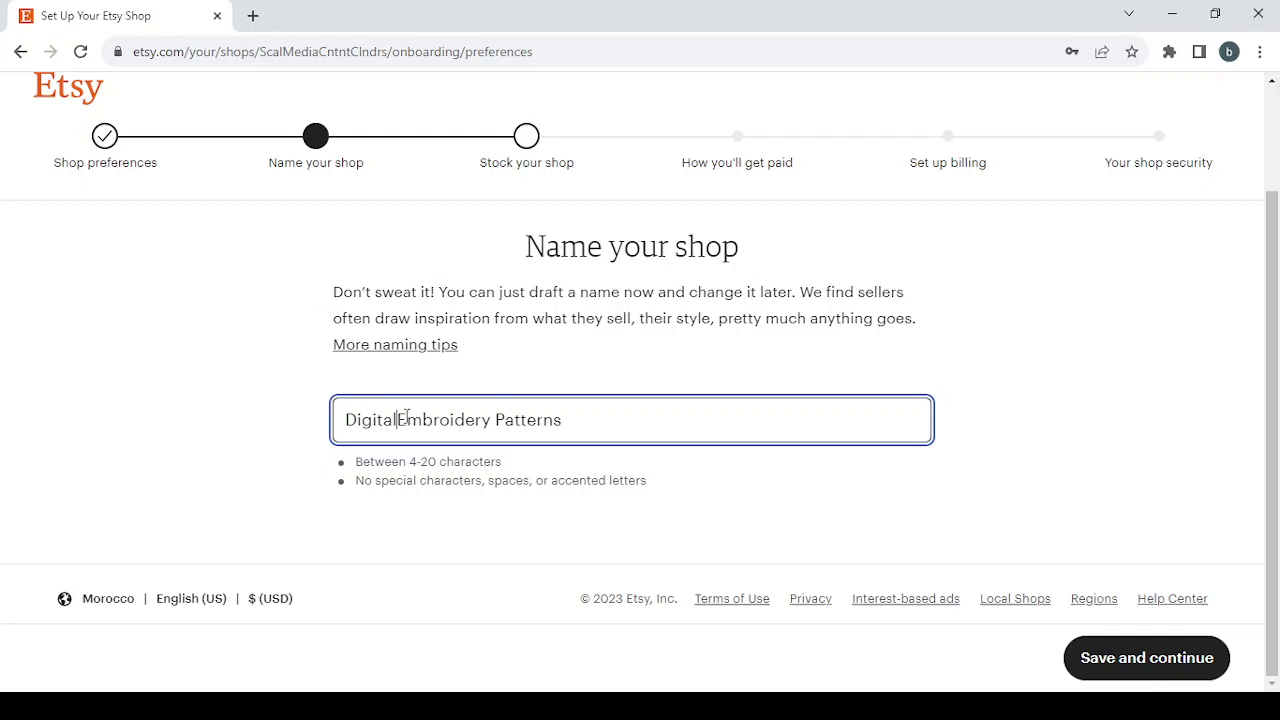
pyautogui.click(494, 420)
pyautogui.press('BackSpace')
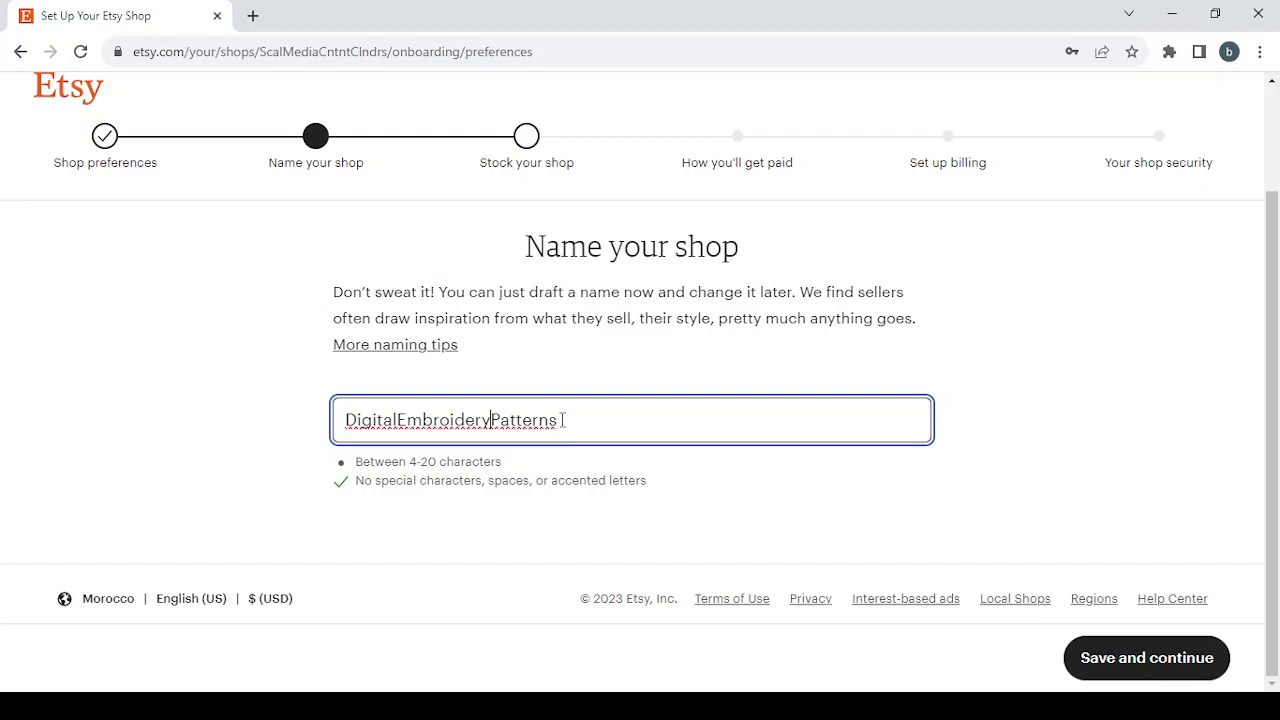
pyautogui.click(379, 418)
pyautogui.press('BackSpace')
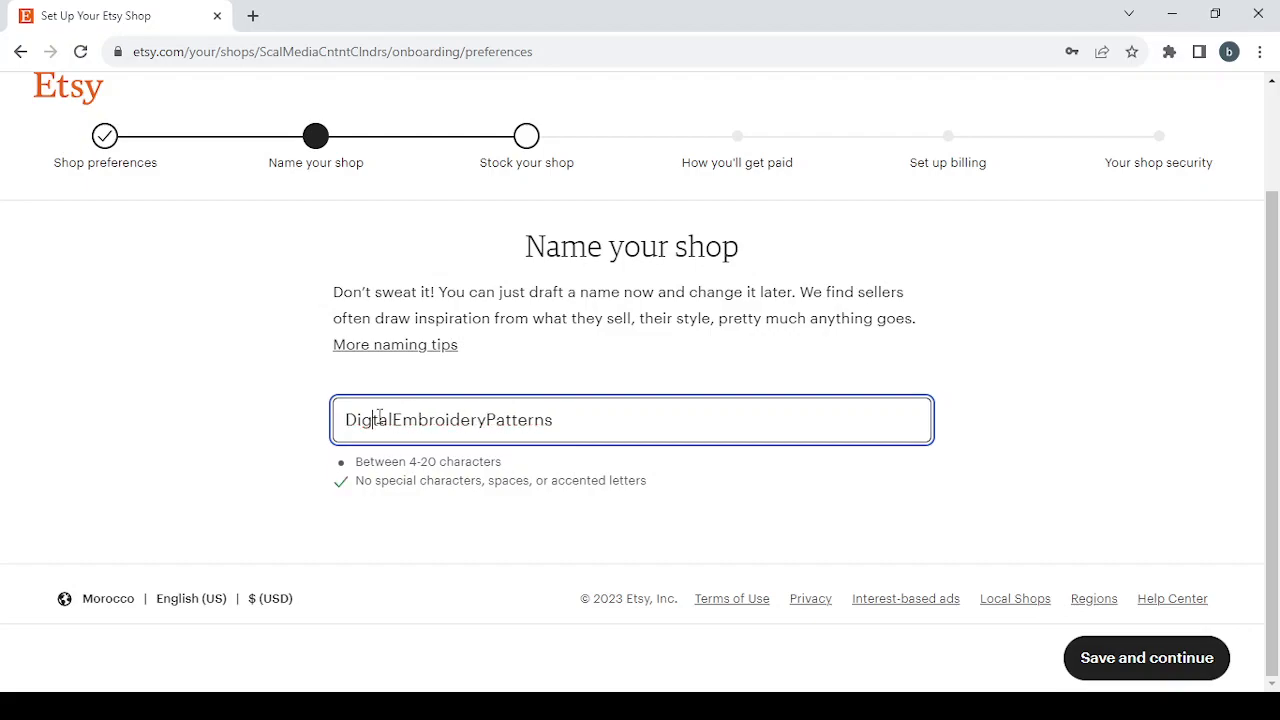
pyautogui.click(362, 420)
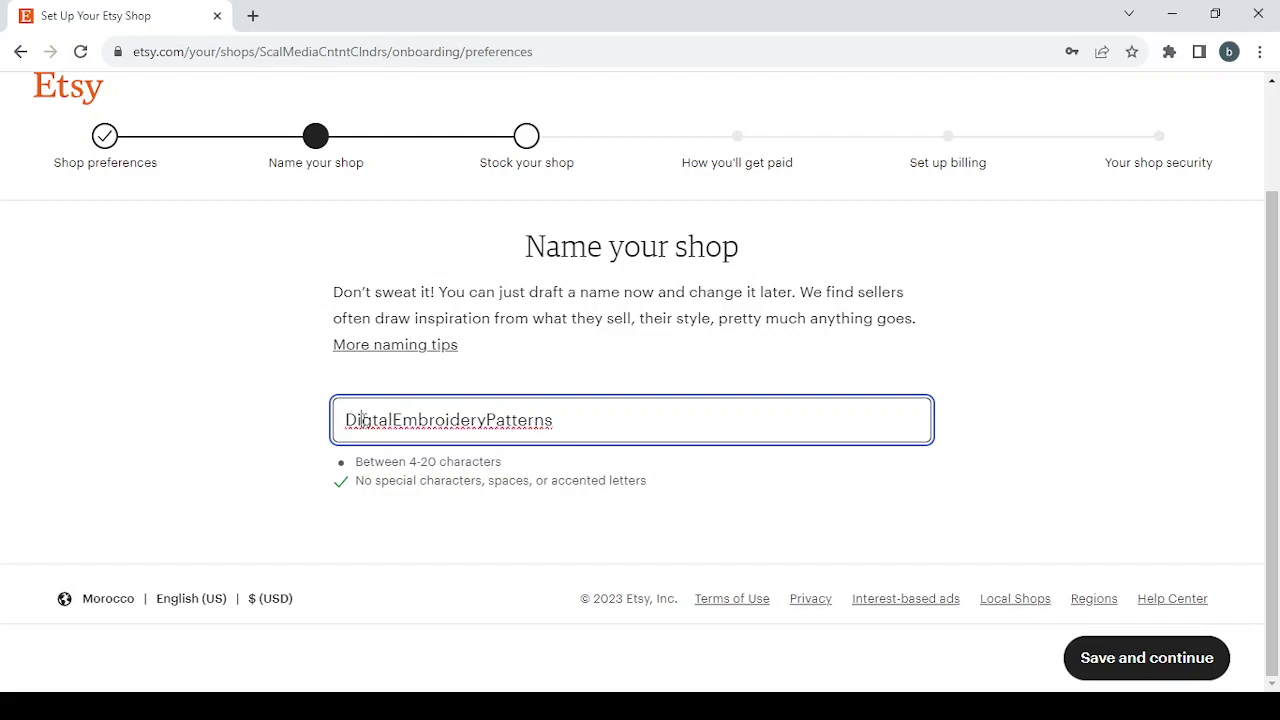
pyautogui.press('BackSpace')
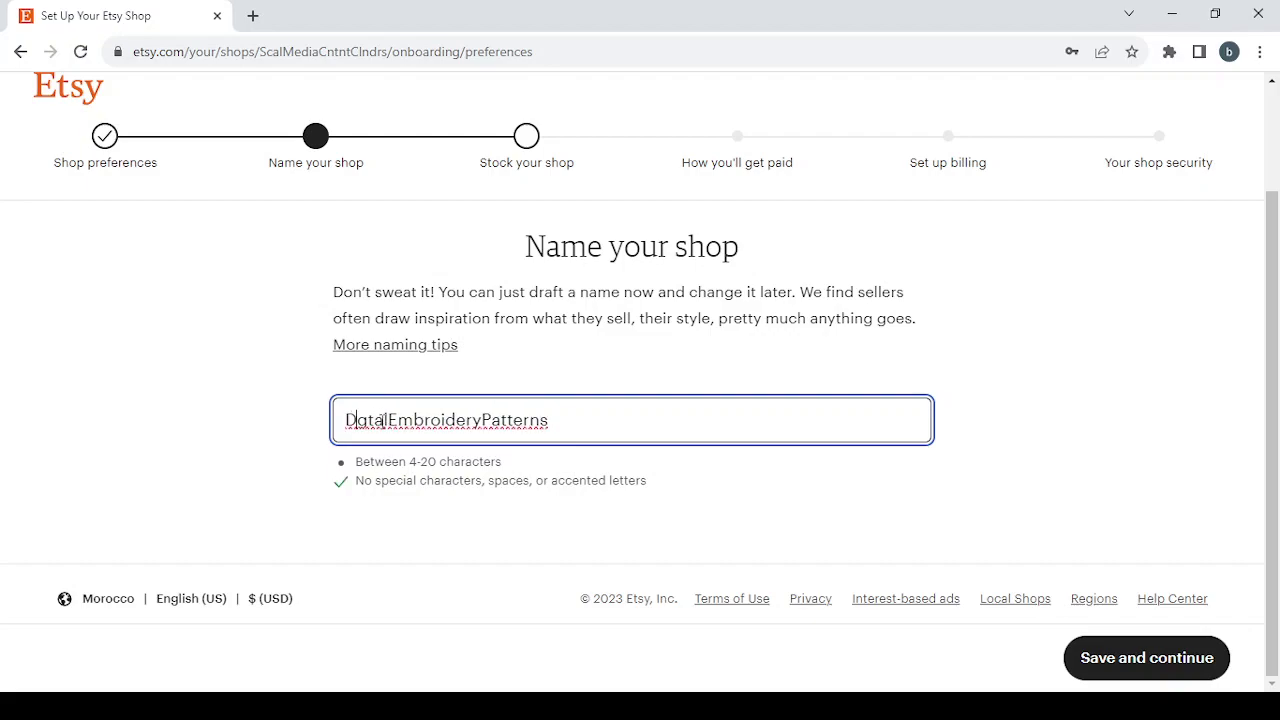
pyautogui.click(382, 420)
pyautogui.press('BackSpace')
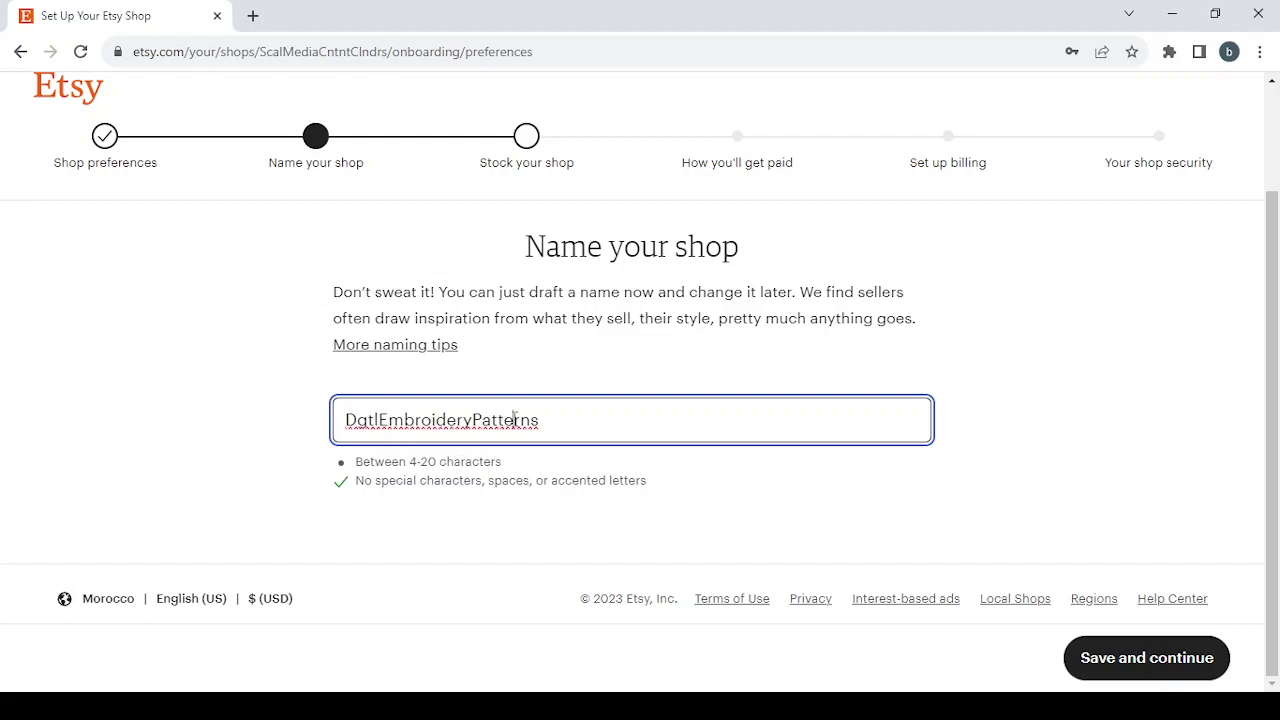
pyautogui.click(513, 420)
pyautogui.press('BackSpace')
pyautogui.click(491, 420)
pyautogui.press('BackSpace')
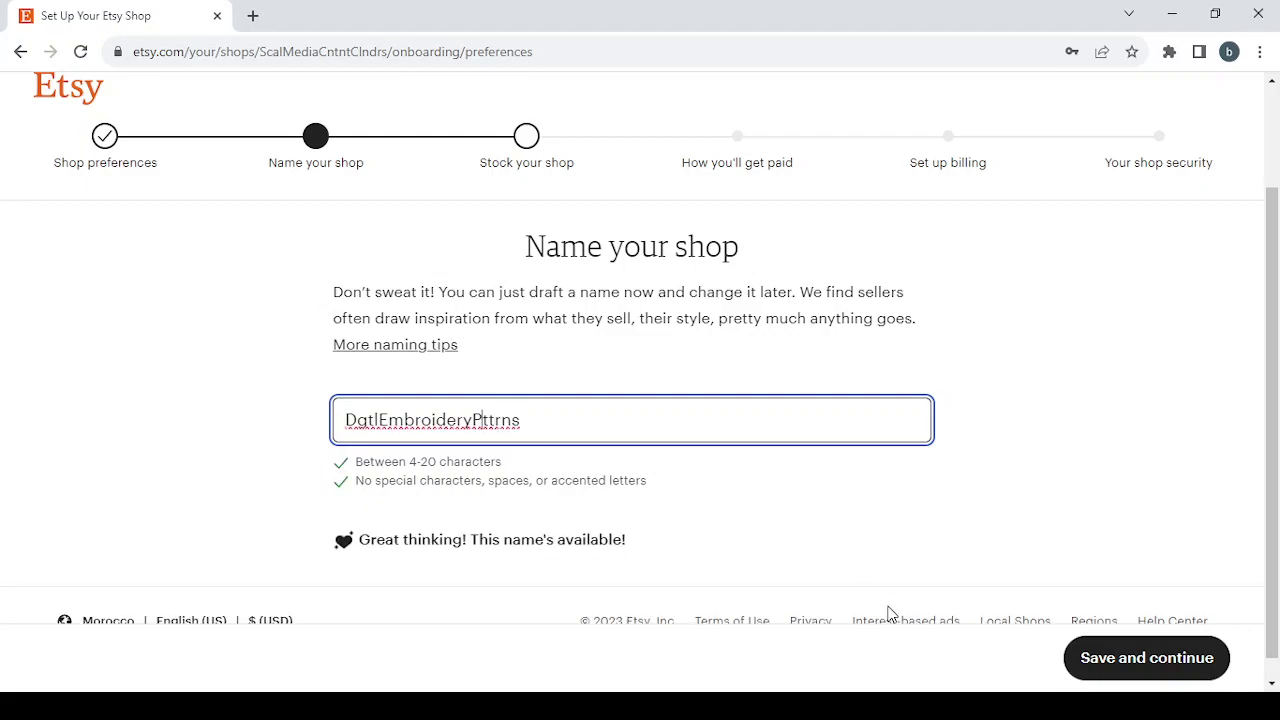
# Save the DgtlEmbroideryPttrns name and scroll the new Create Listing form to Photos.
pyautogui.click(1148, 668)
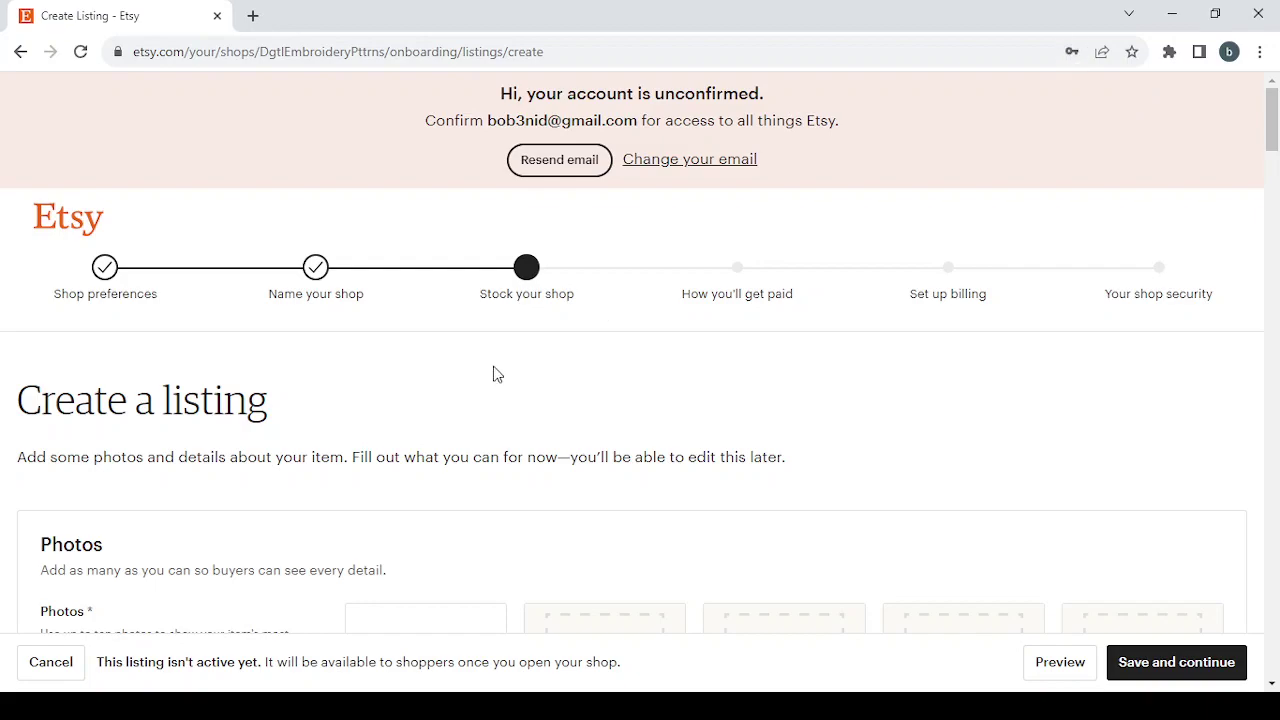
pyautogui.scroll(-4, 491, 372)
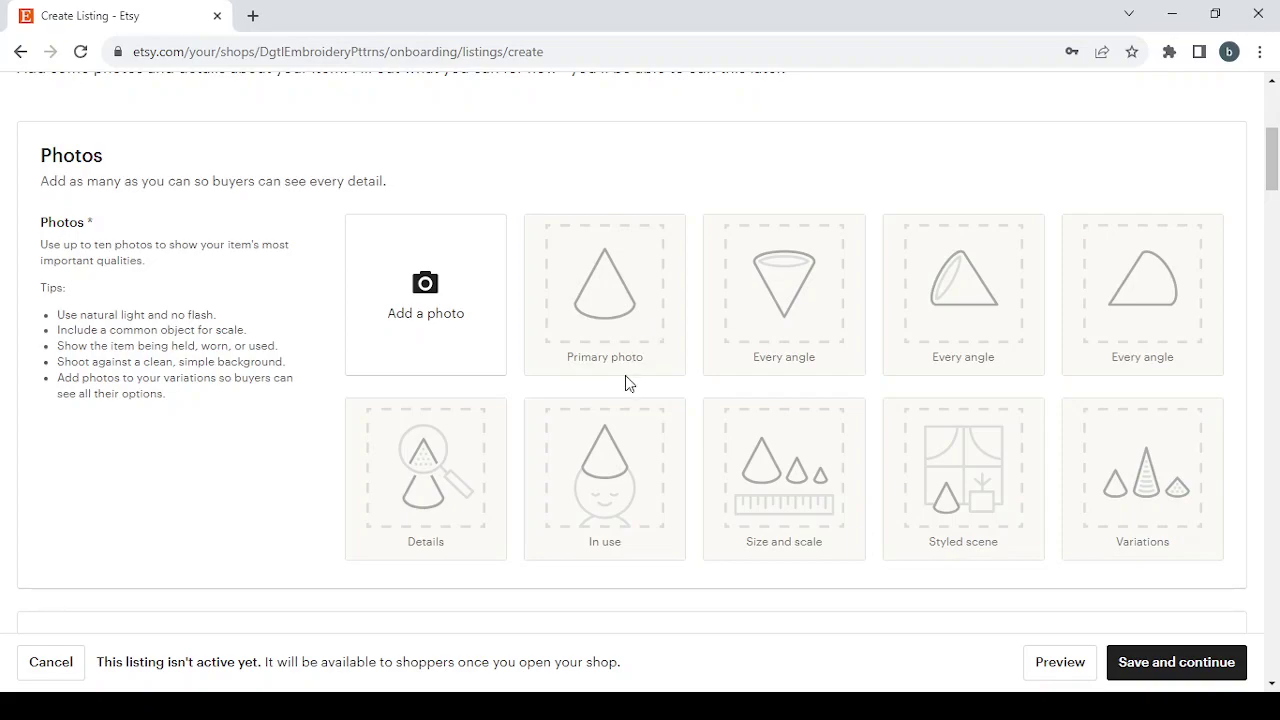
pyautogui.scroll(-5, 626, 381)
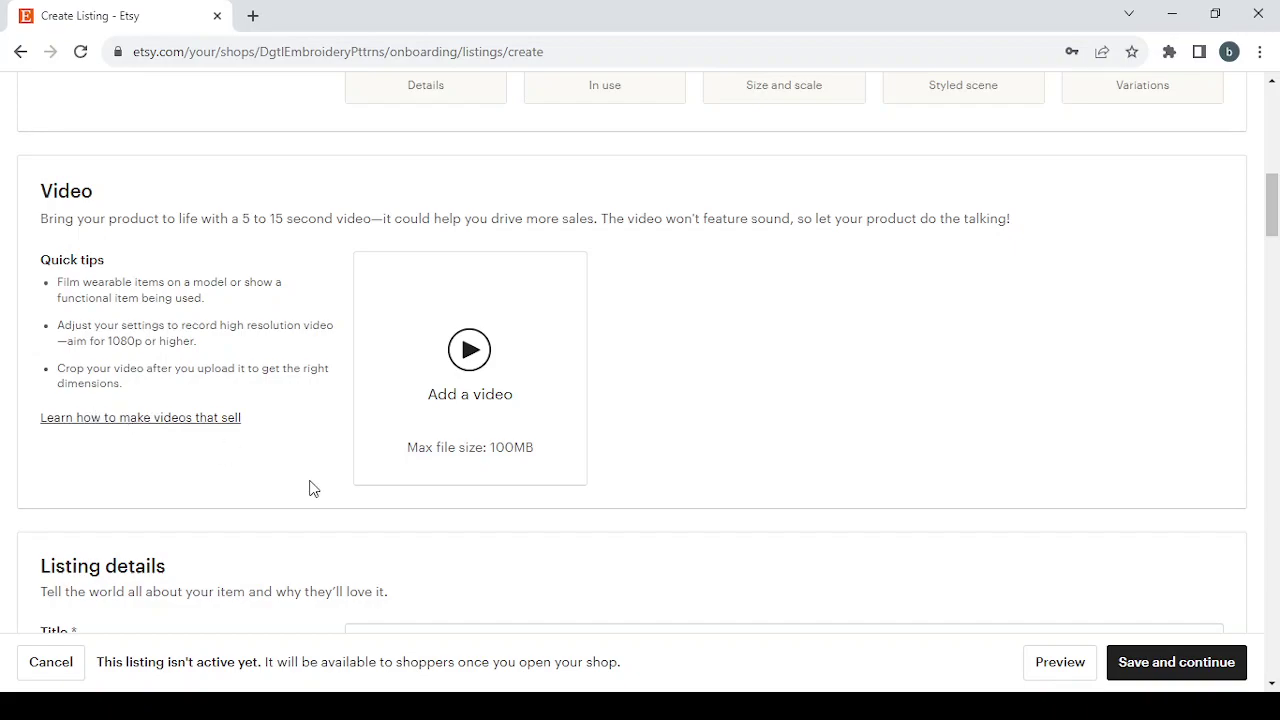
pyautogui.scroll(-5, 312, 488)
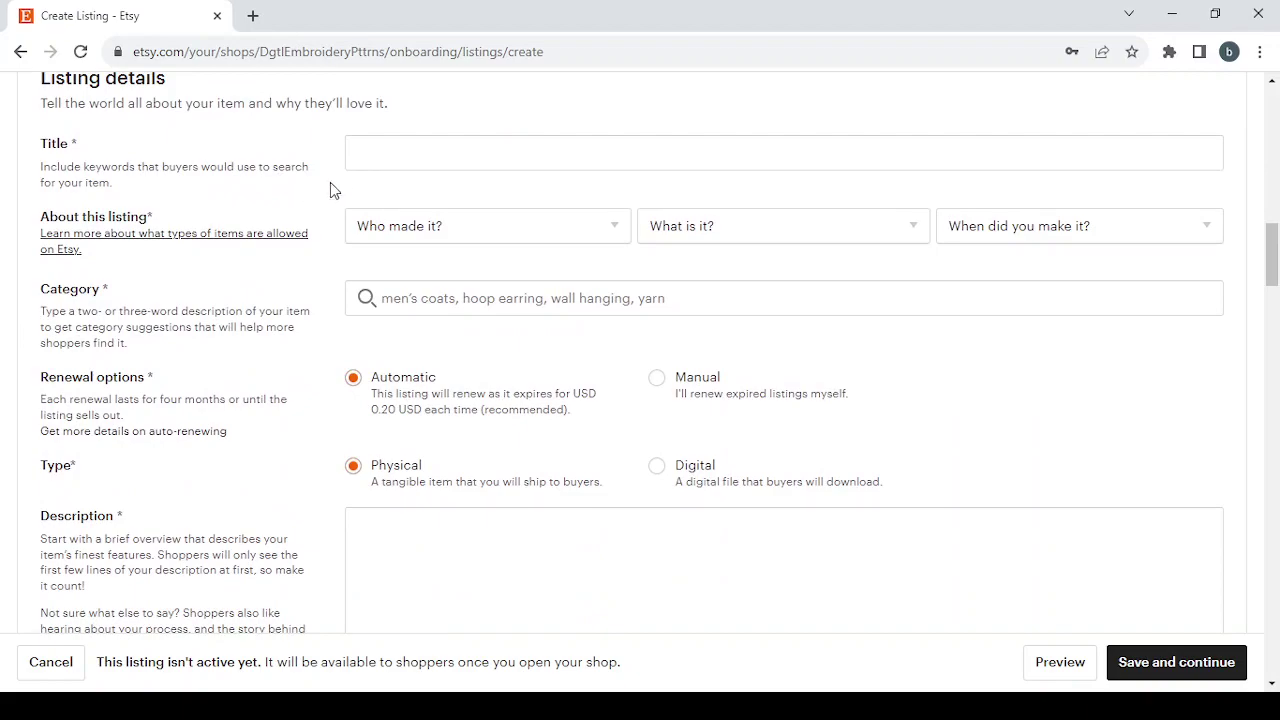
# Title the listing 'Digital Embroidery Patterns' and set Who made it to I did.
pyautogui.click(385, 153)
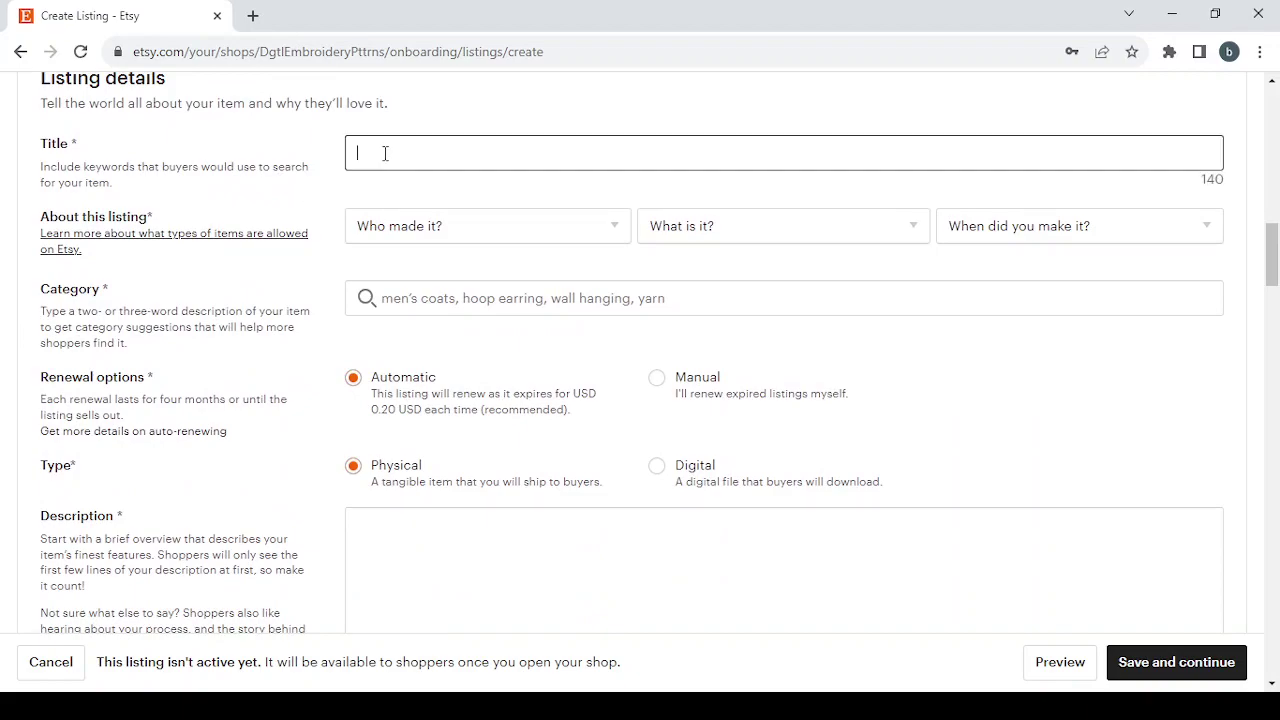
pyautogui.write('Digital Embroidery Patterns')
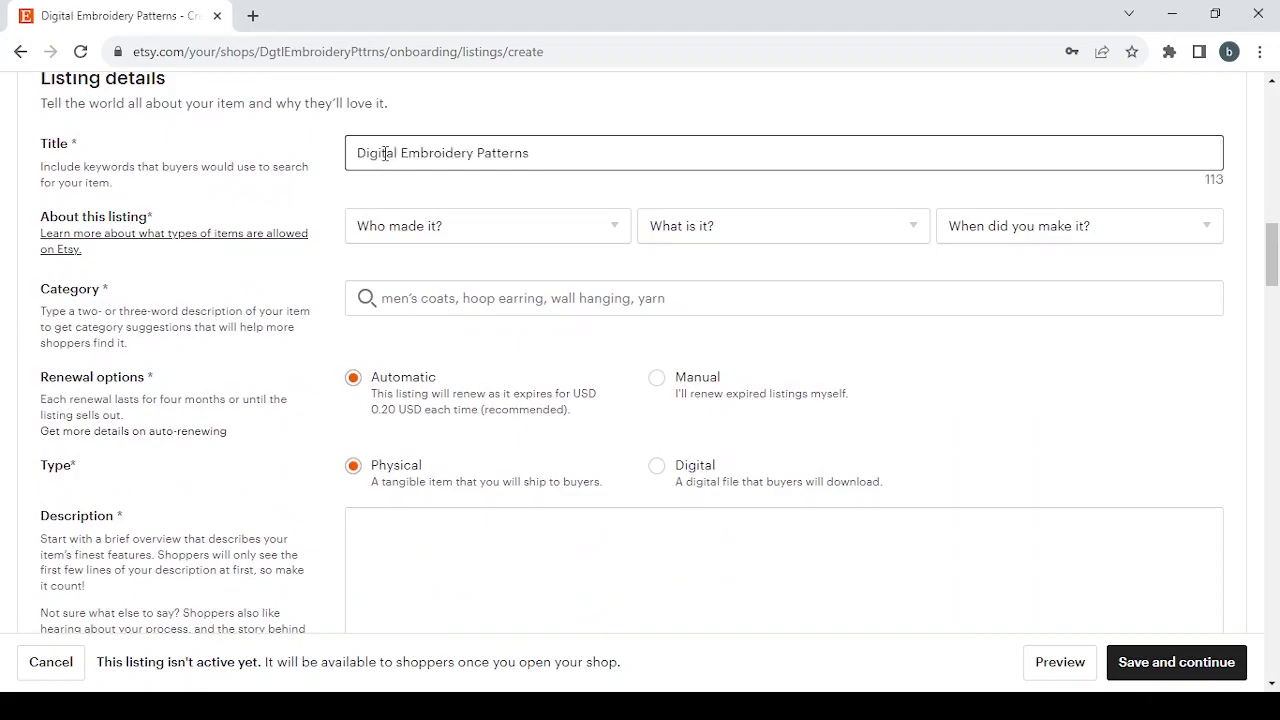
pyautogui.click(501, 241)
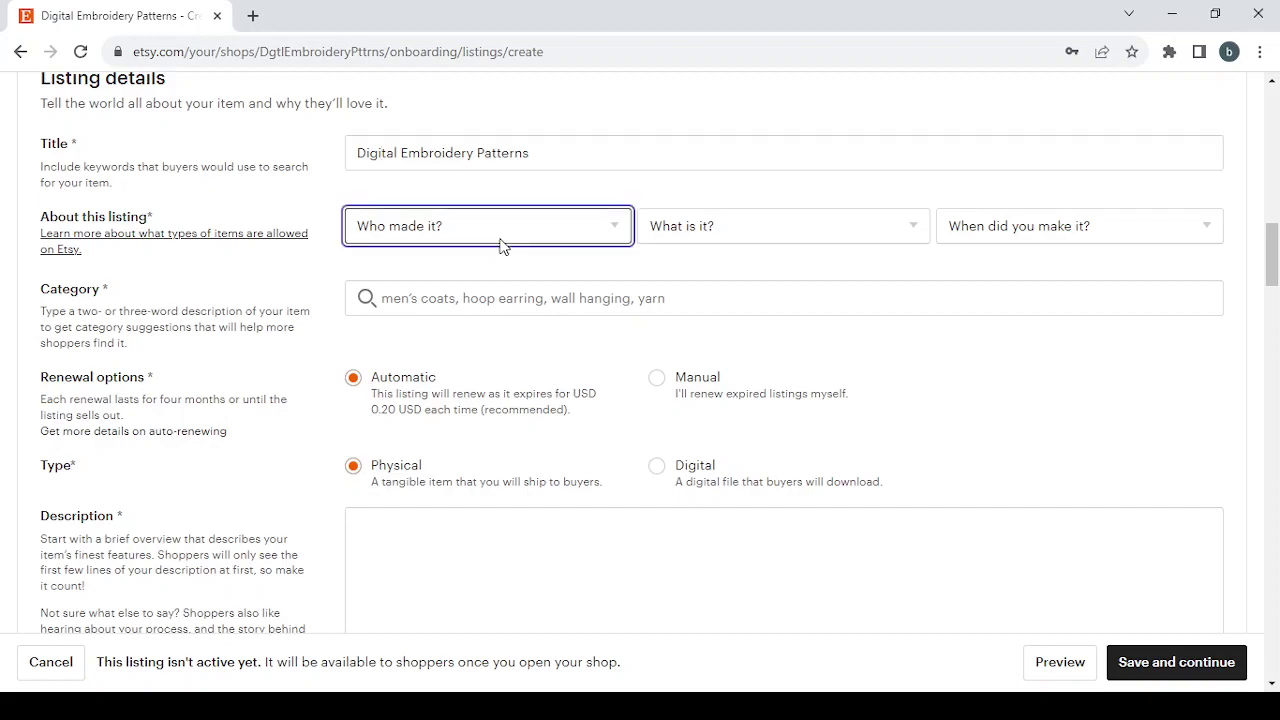
pyautogui.press('Down')
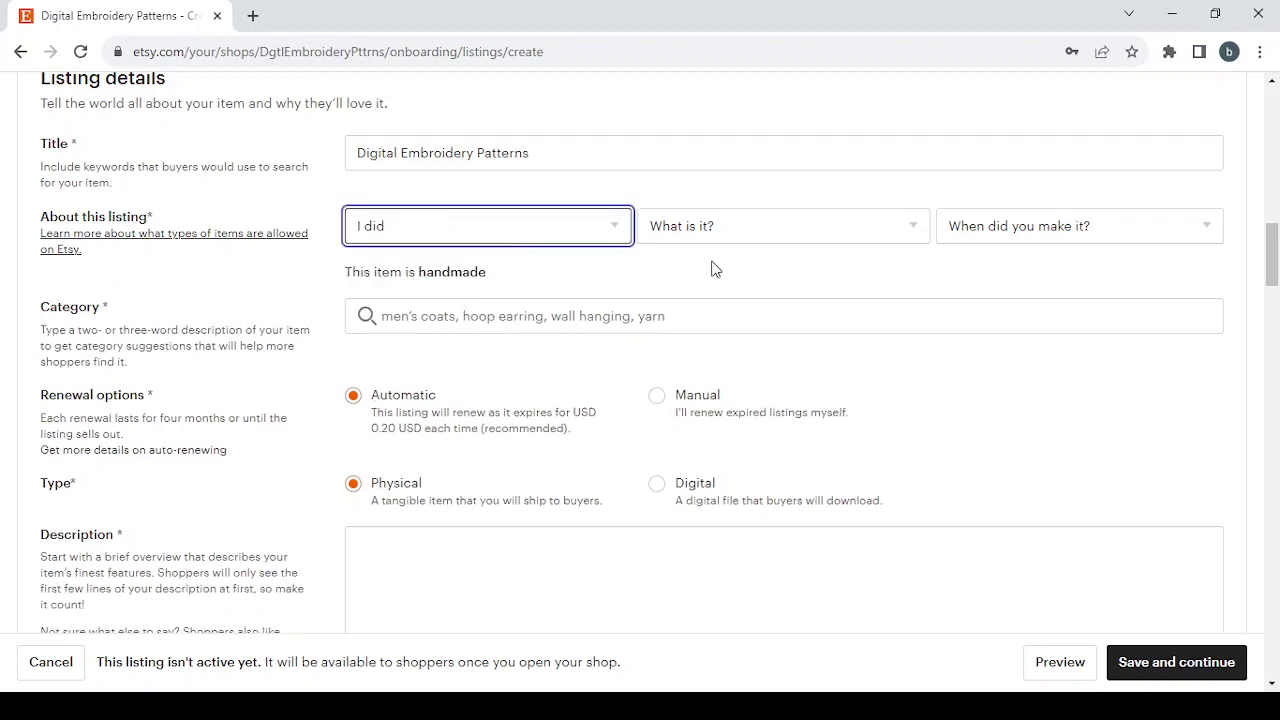
# Mark it a finished product made 2020 - 2023 and search categories for 'Digital Embroidery Patterns'.
pyautogui.click(791, 224)
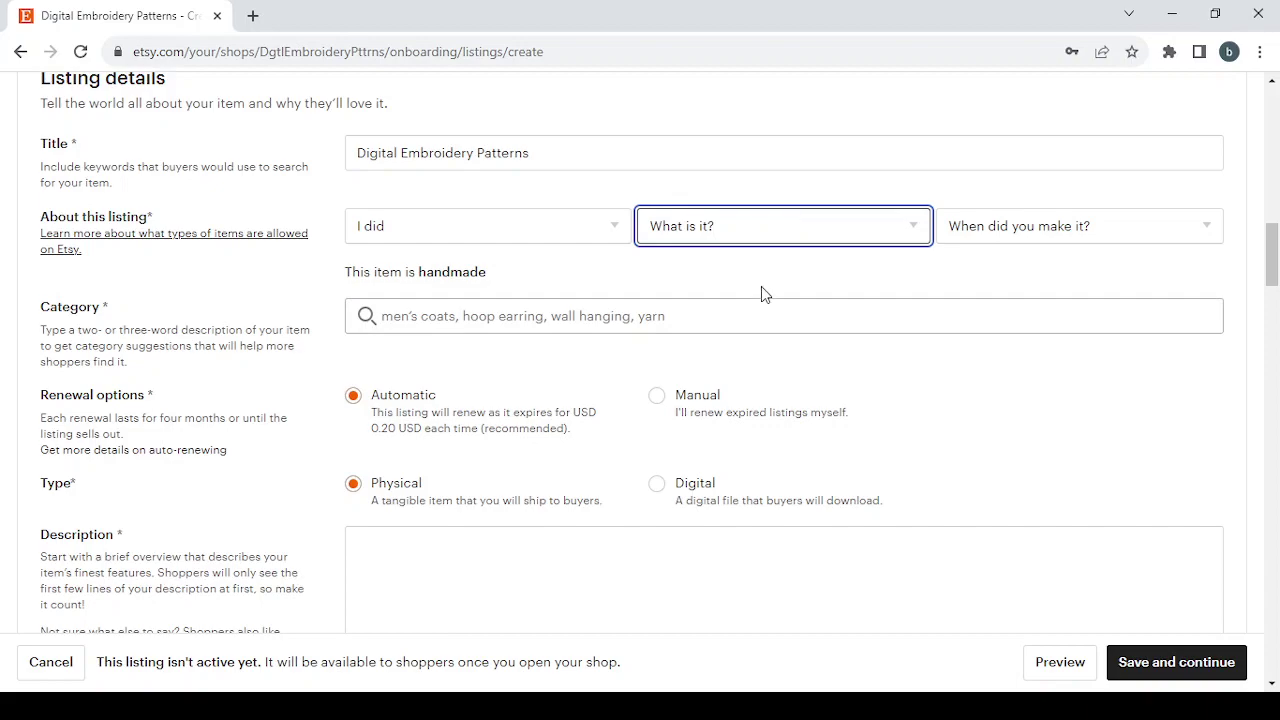
pyautogui.press('Down')
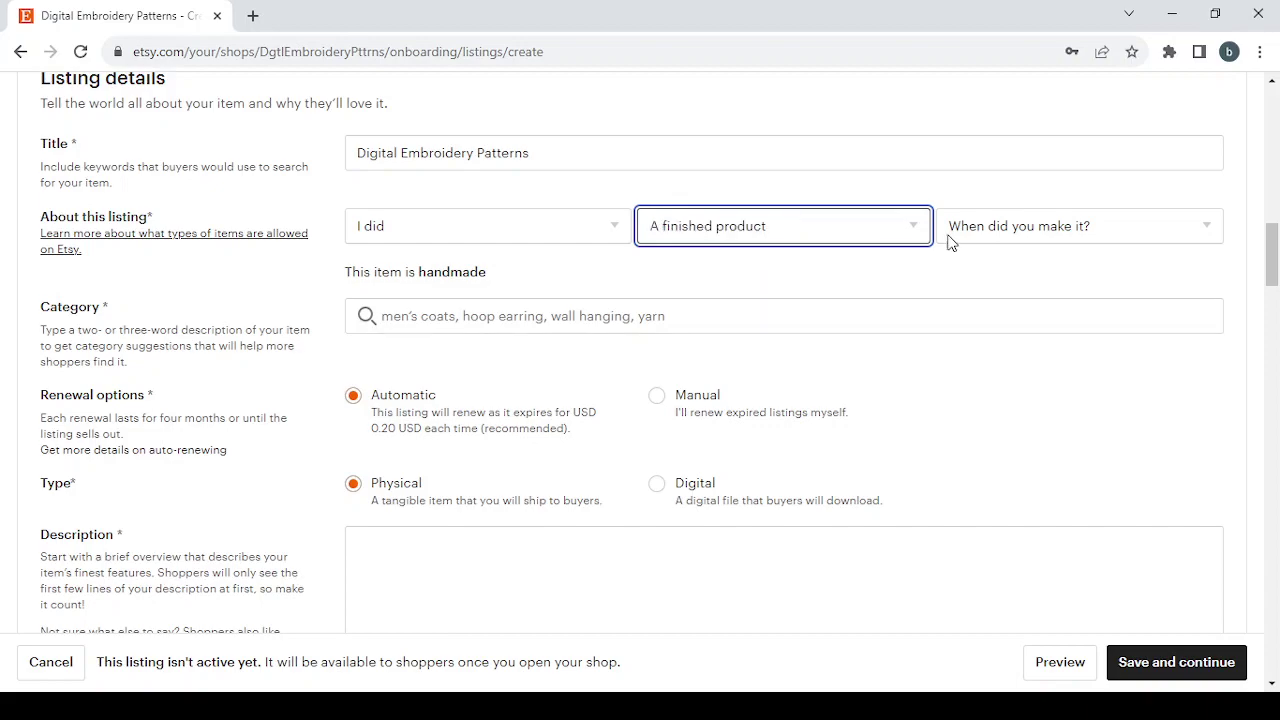
pyautogui.click(1087, 227)
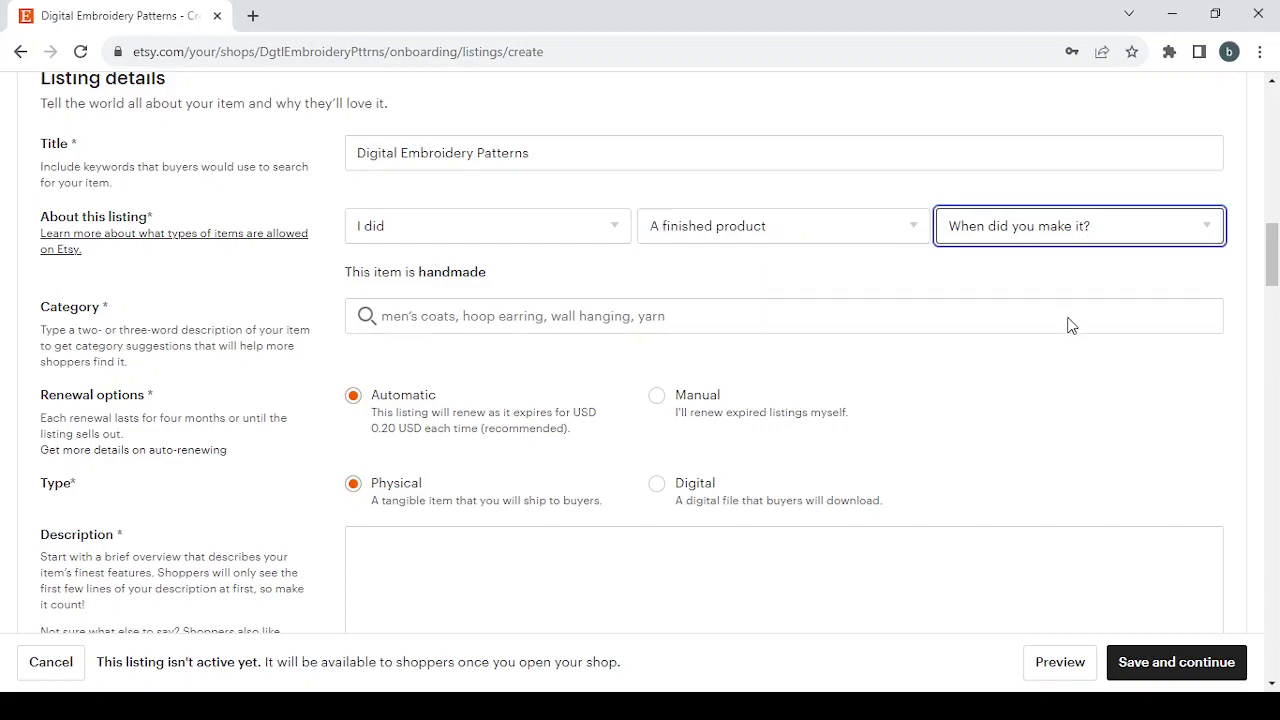
pyautogui.press('Down')
pyautogui.press('Down')
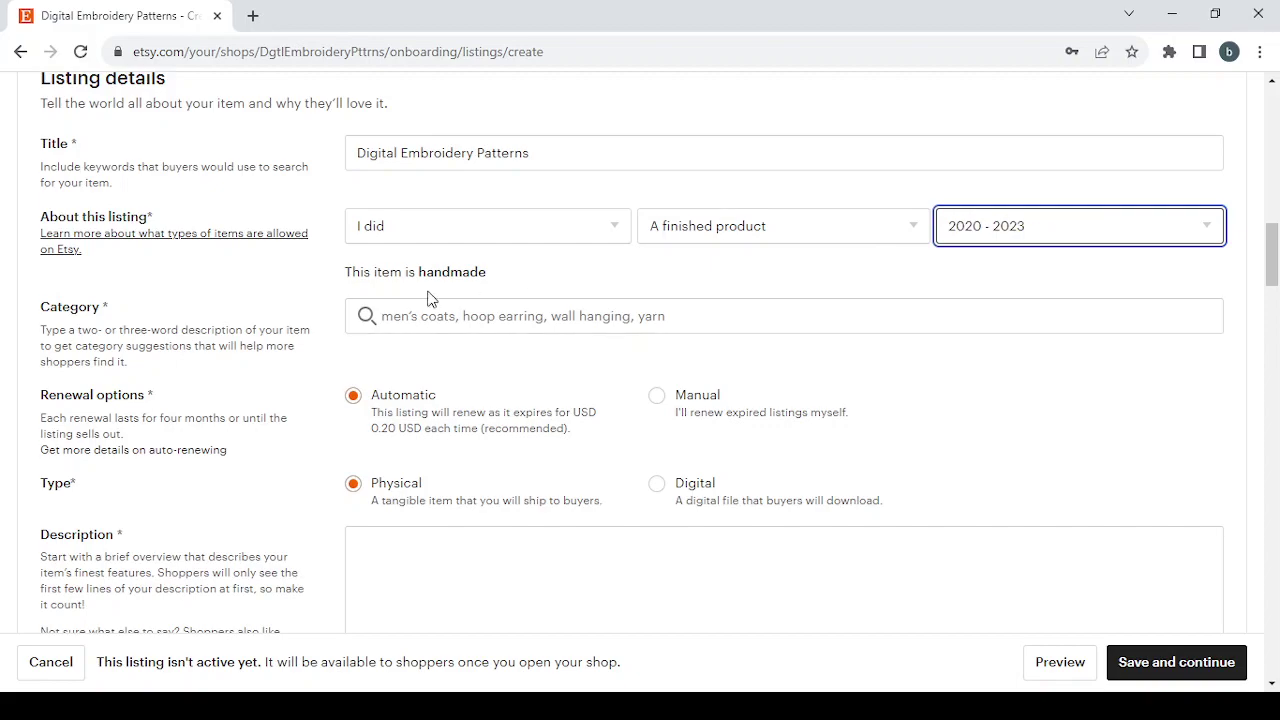
pyautogui.click(419, 321)
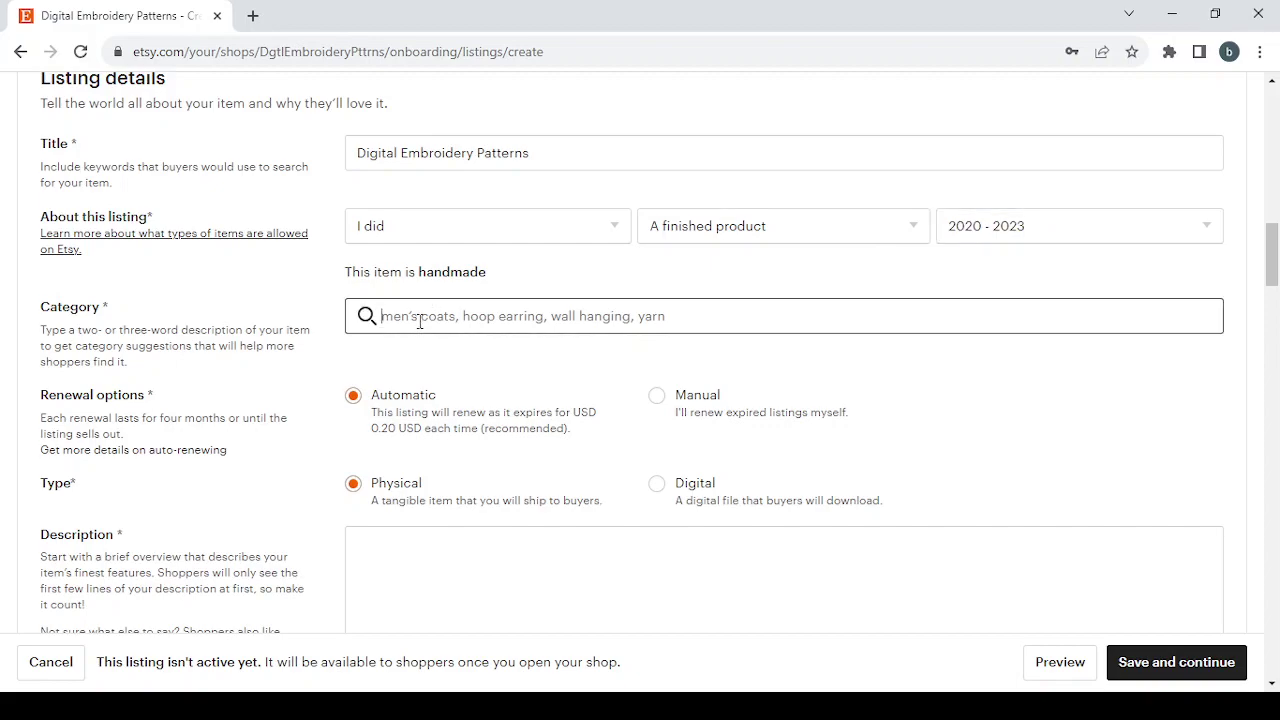
pyautogui.write('Digital Embroidery Patterns')
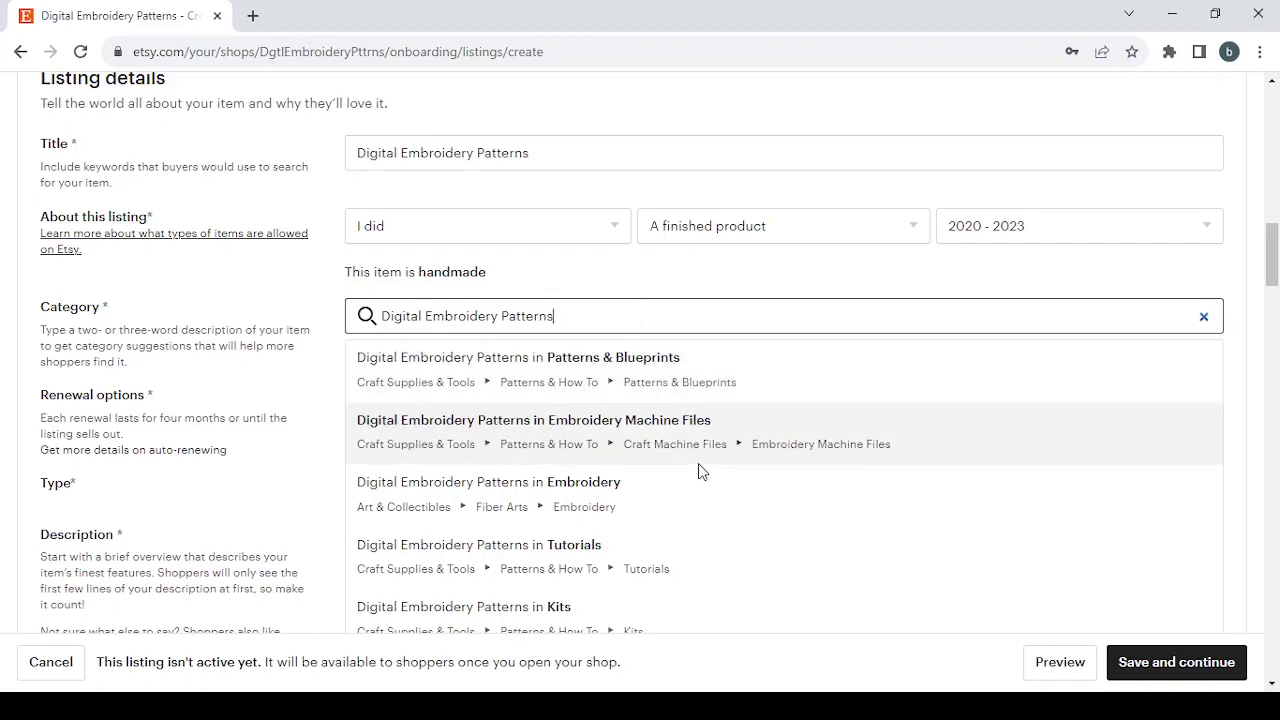
# Choose the 'Digital Embroidery Patterns in Embroidery' suggestion and scroll down to Type.
pyautogui.click(645, 507)
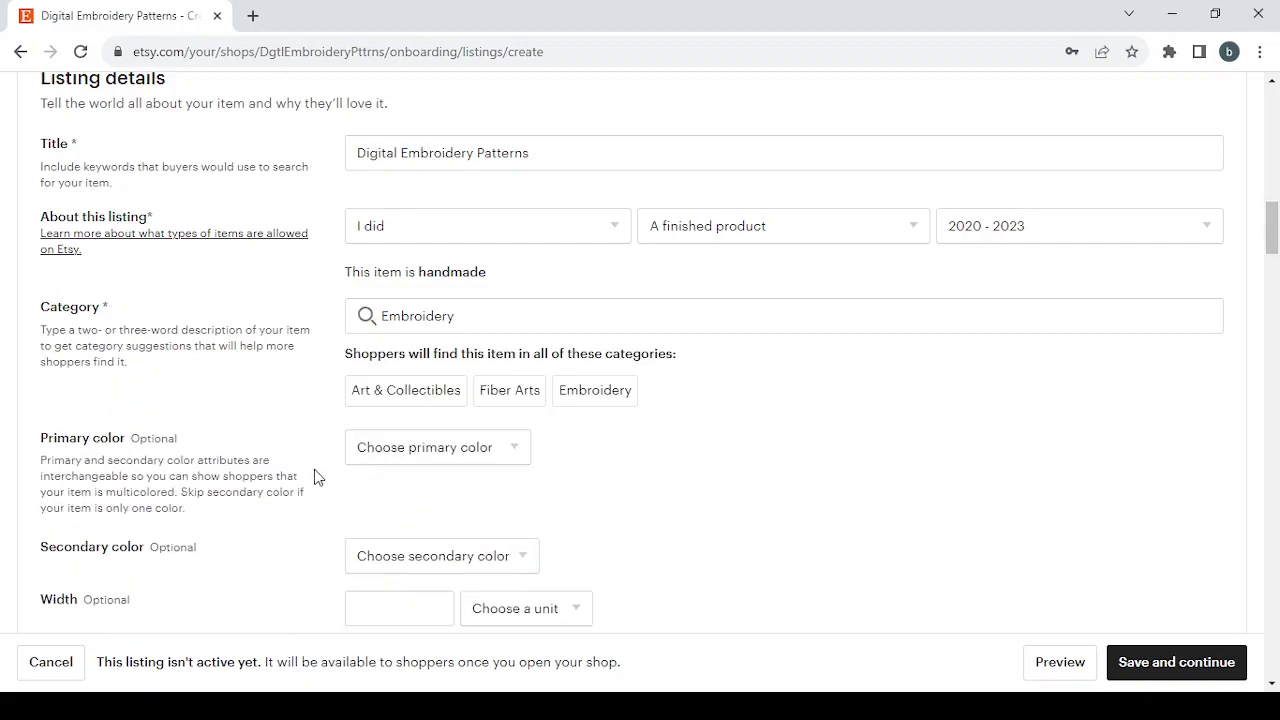
pyautogui.scroll(-2, 640, 513)
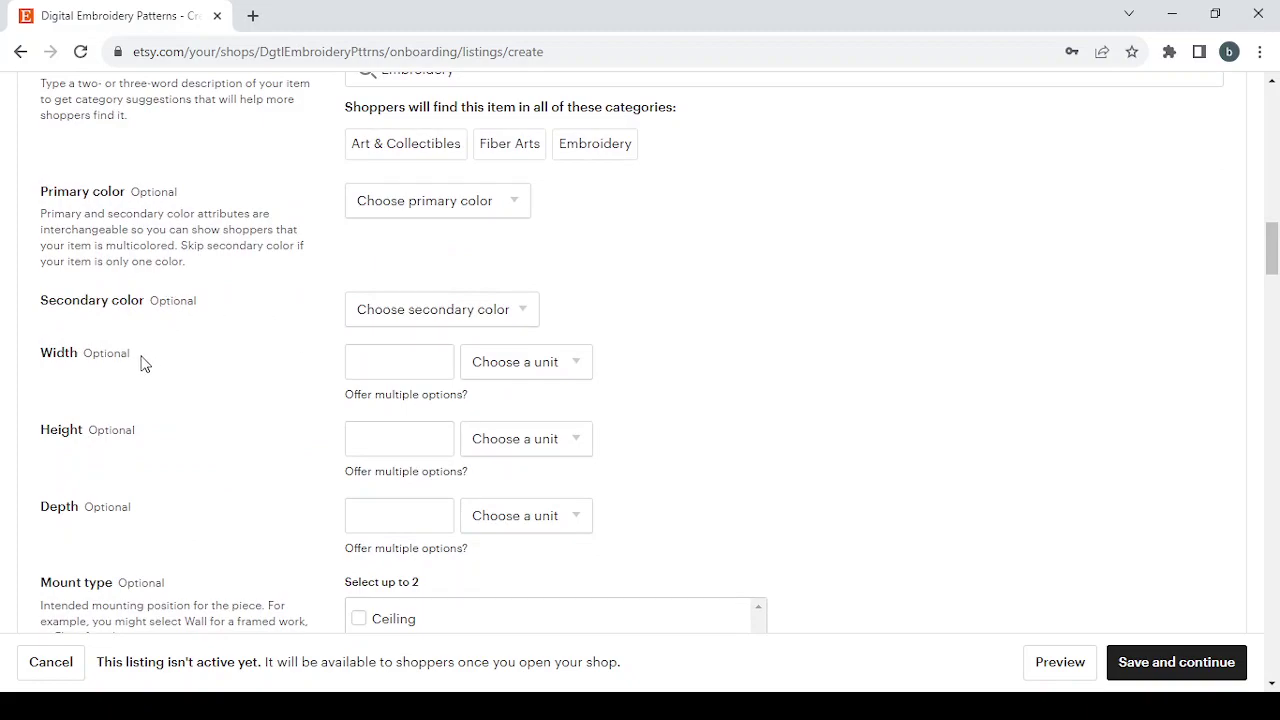
pyautogui.scroll(1, 115, 492)
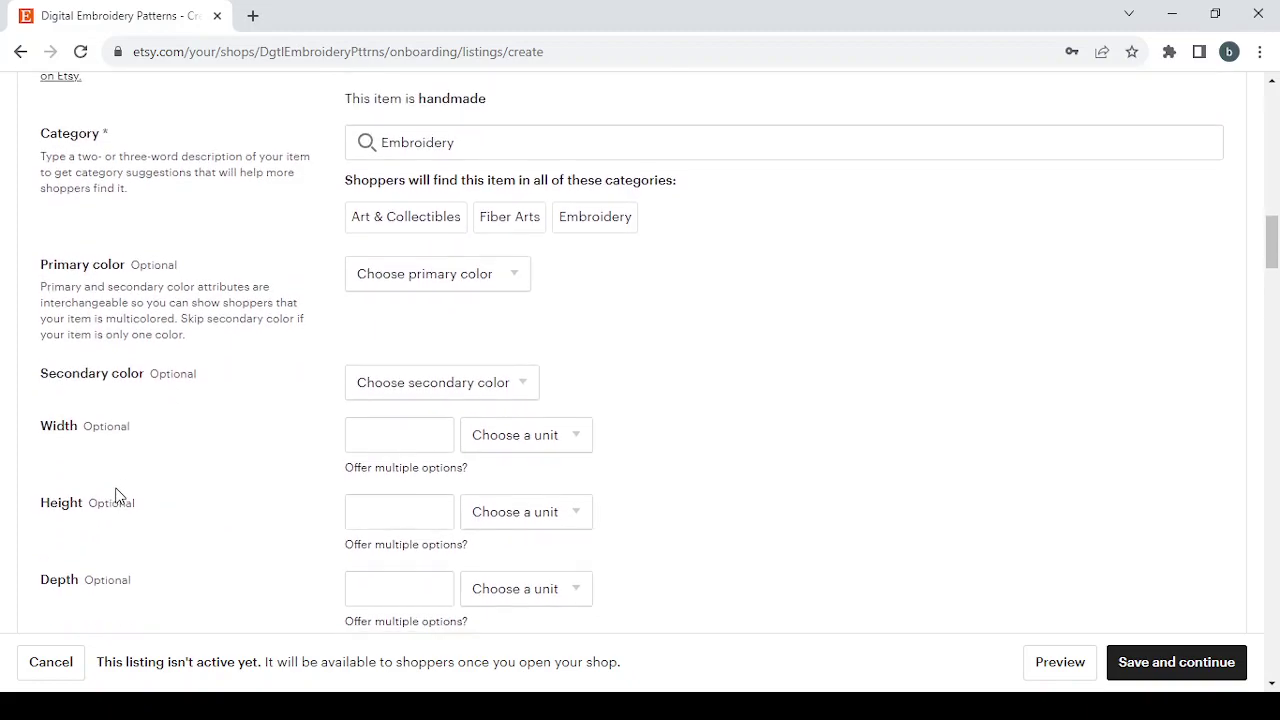
pyautogui.scroll(2, 115, 495)
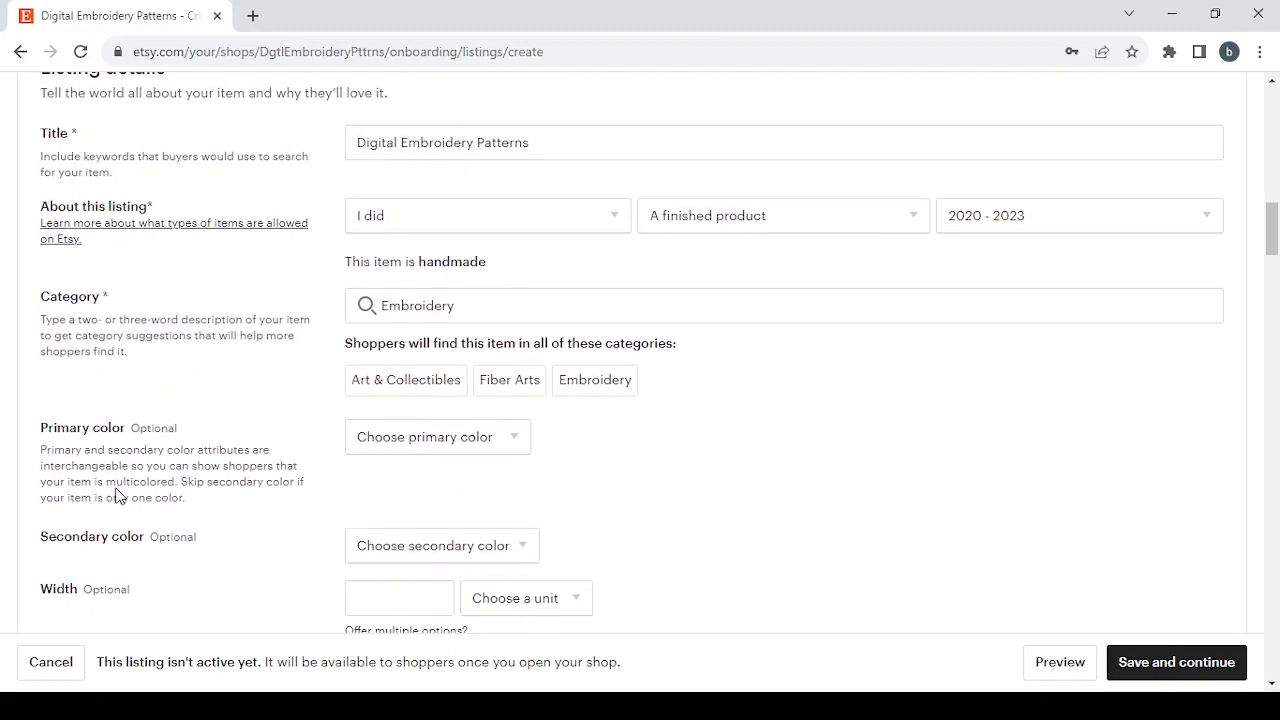
pyautogui.scroll(-3, 115, 495)
pyautogui.scroll(-5, 115, 495)
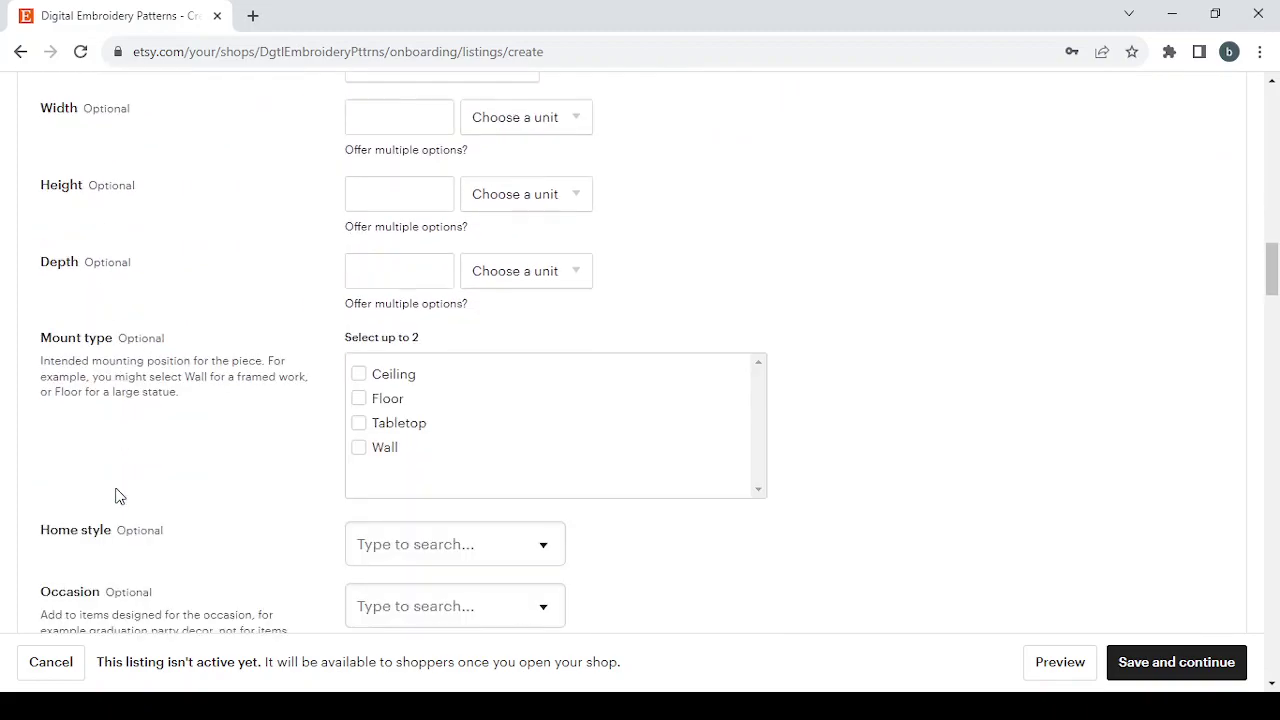
pyautogui.scroll(-1, 226, 463)
pyautogui.scroll(-4, 226, 463)
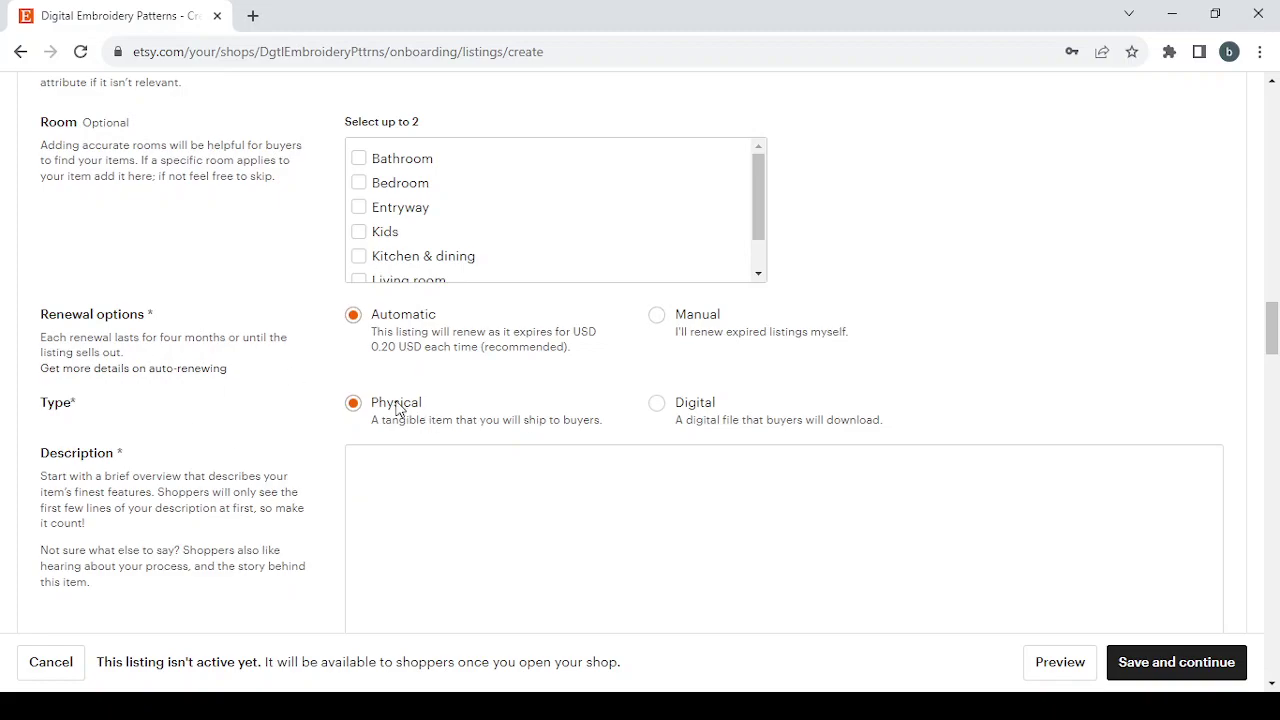
# Set the listing type to Digital and scroll down to Inventory and pricing.
pyautogui.click(657, 403)
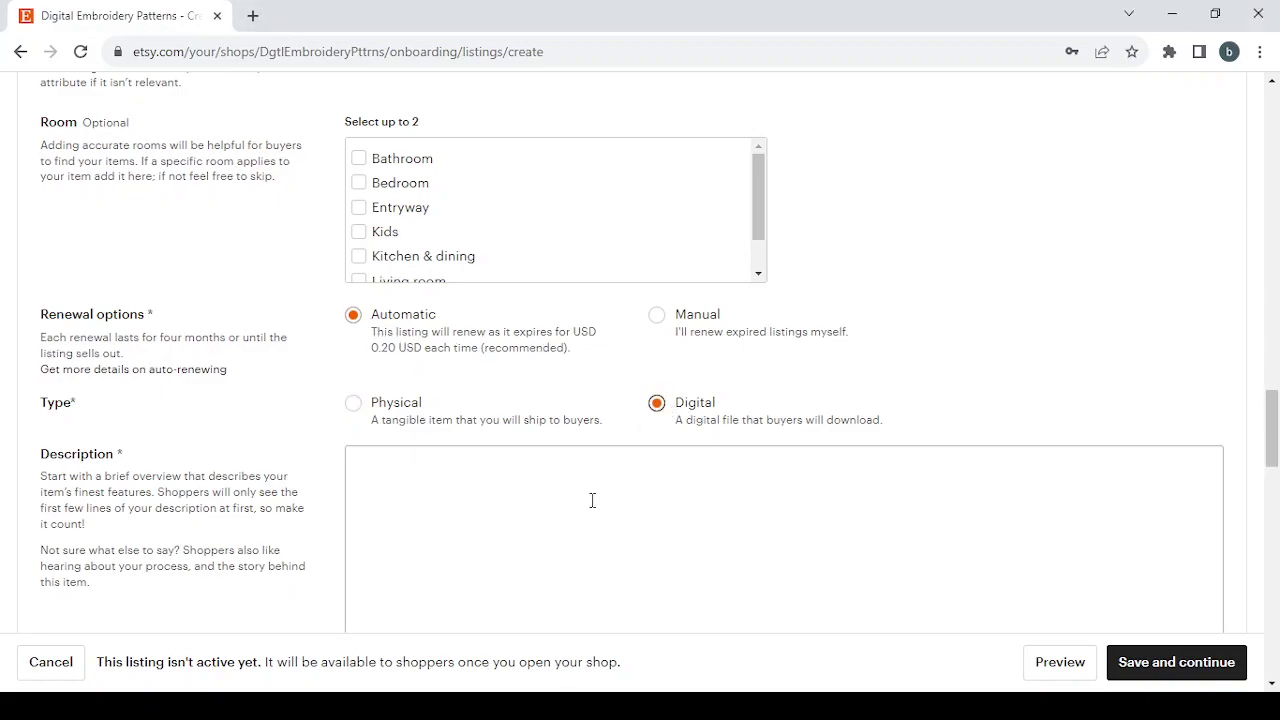
pyautogui.scroll(-2, 591, 500)
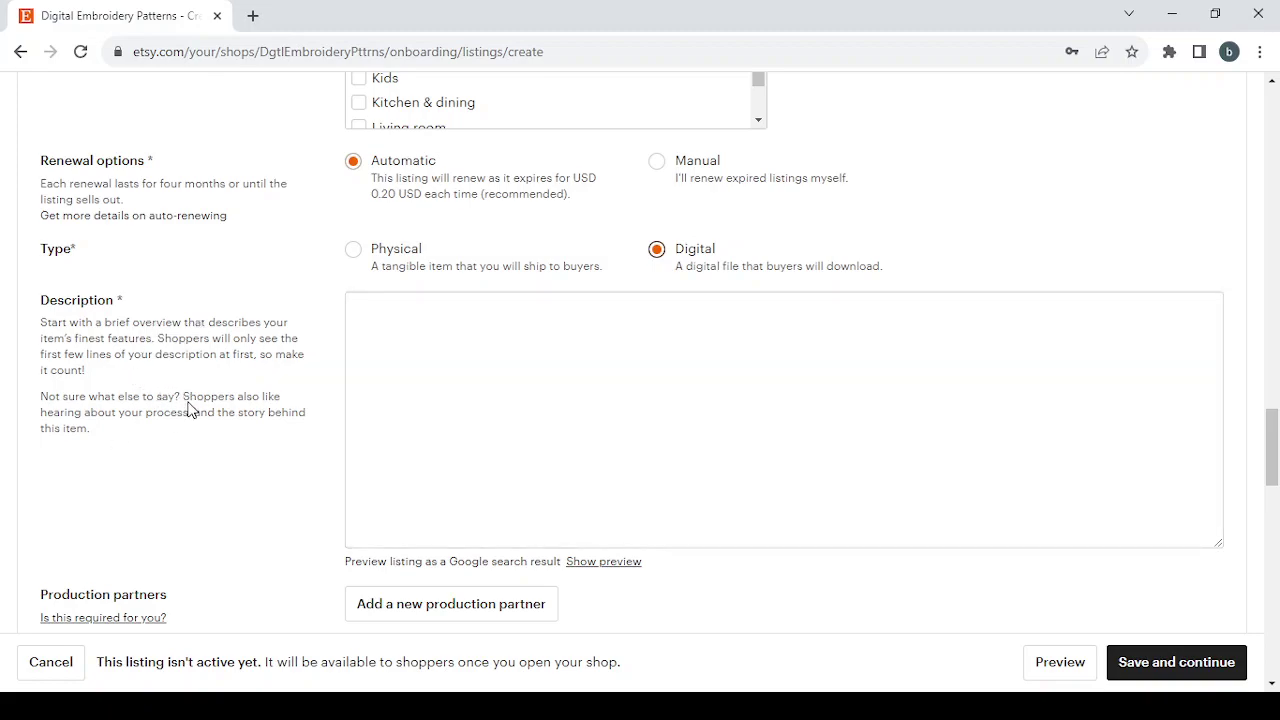
pyautogui.scroll(-5, 383, 460)
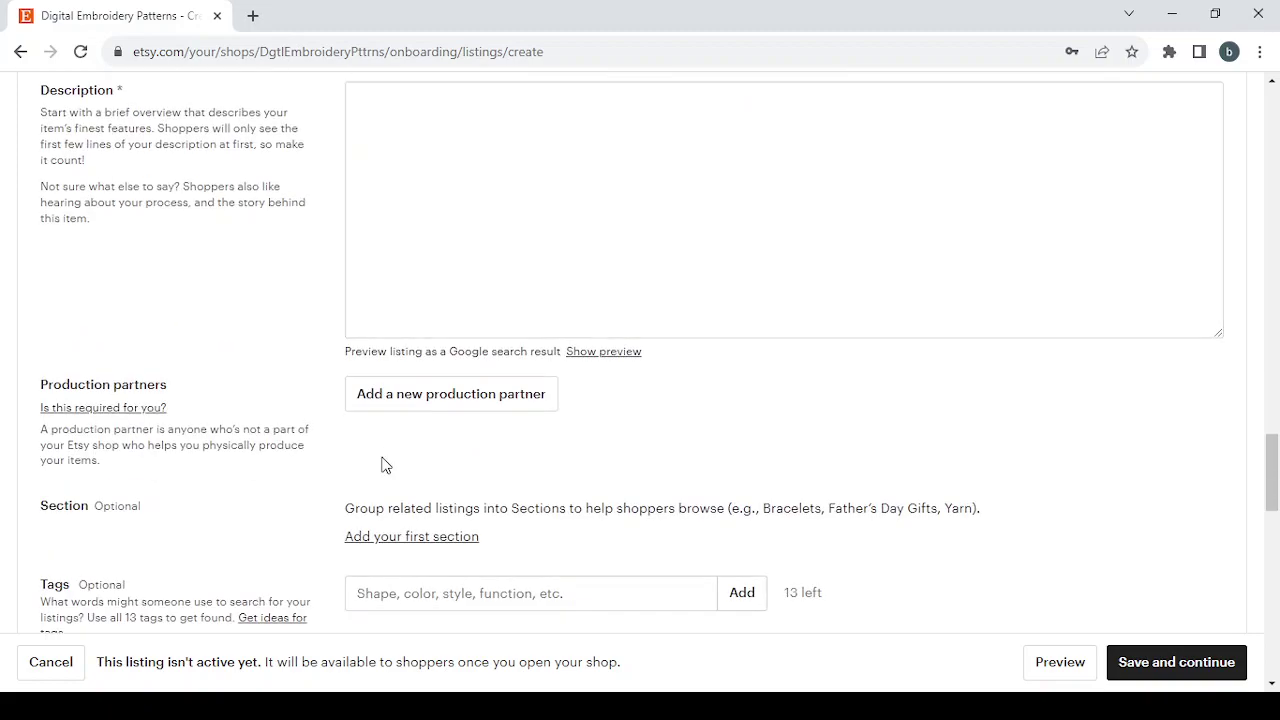
pyautogui.scroll(-1, 383, 463)
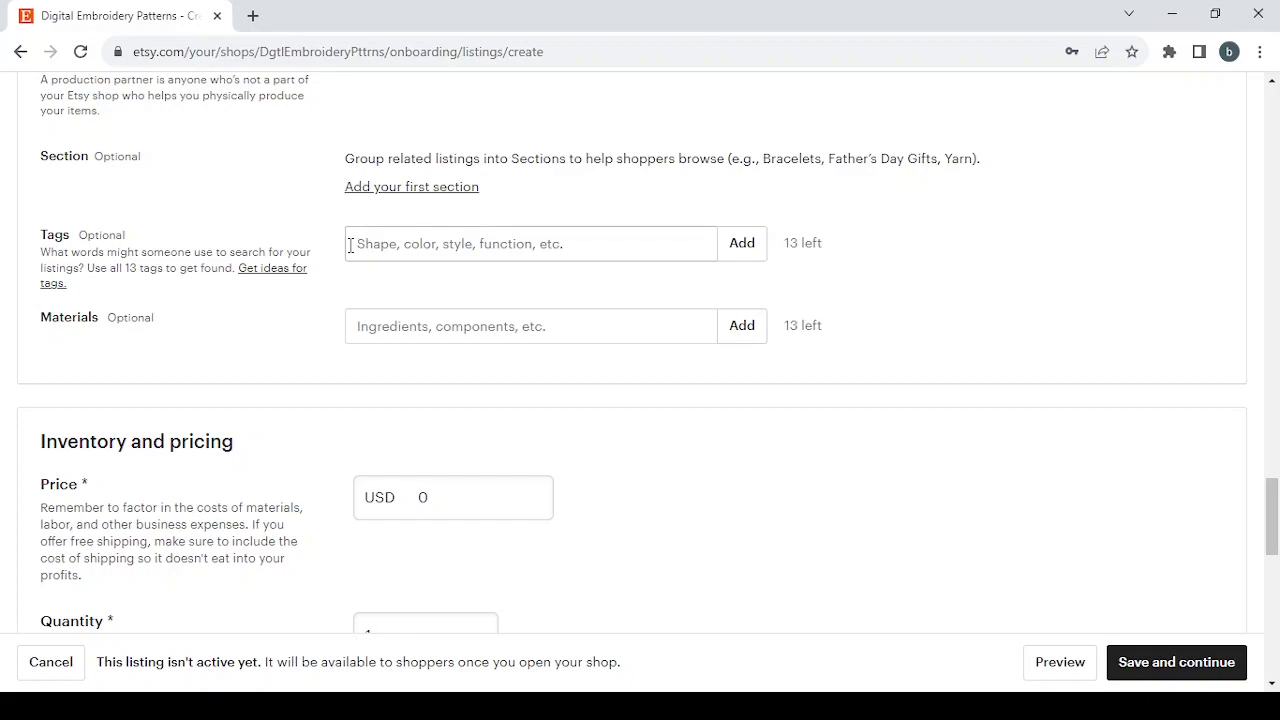
# Enter a quantity of 1 for the digital listing and leave the SKU field blank.
pyautogui.scroll(-2, 350, 246)
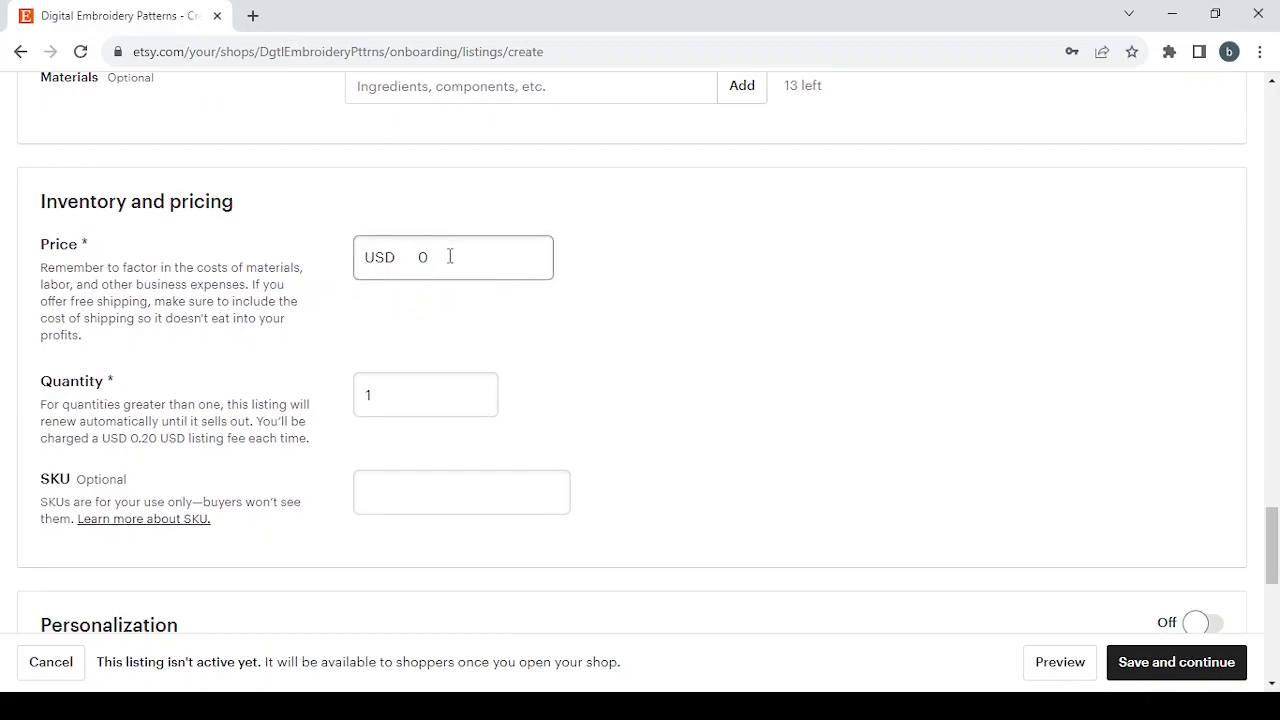
pyautogui.scroll(-2, 427, 257)
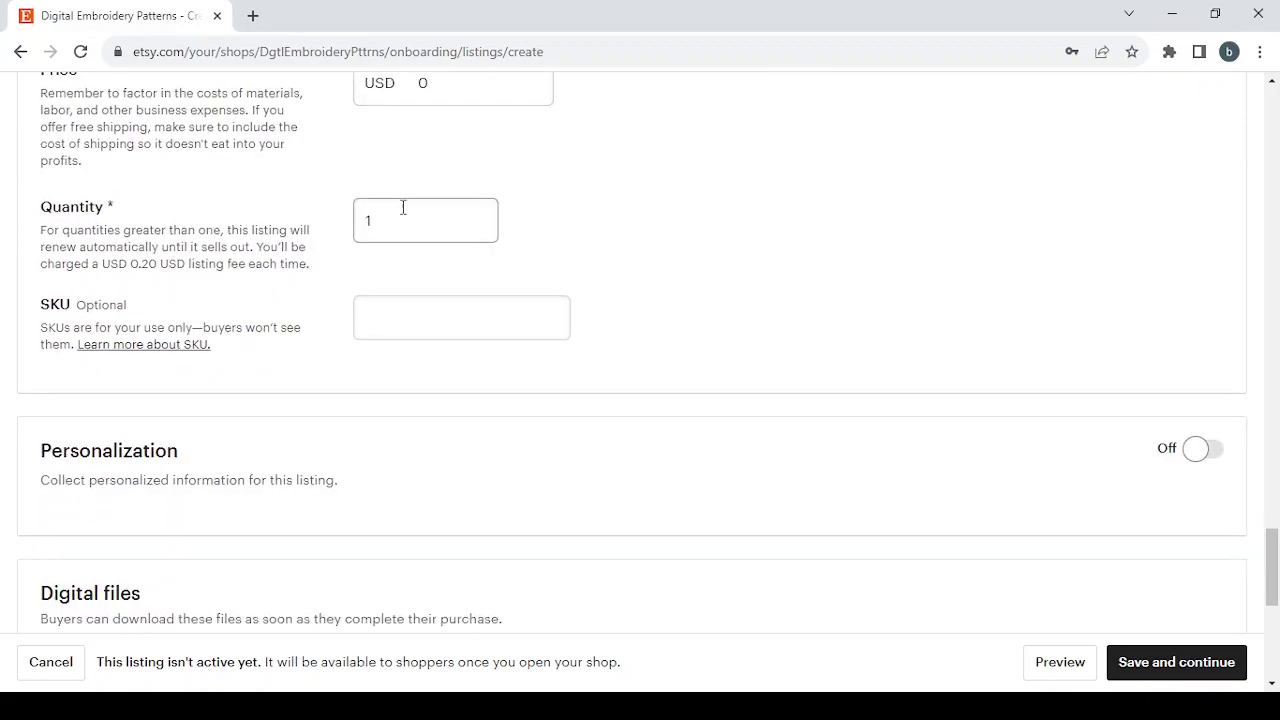
pyautogui.click(369, 225)
pyautogui.write('1')
pyautogui.click(400, 330)
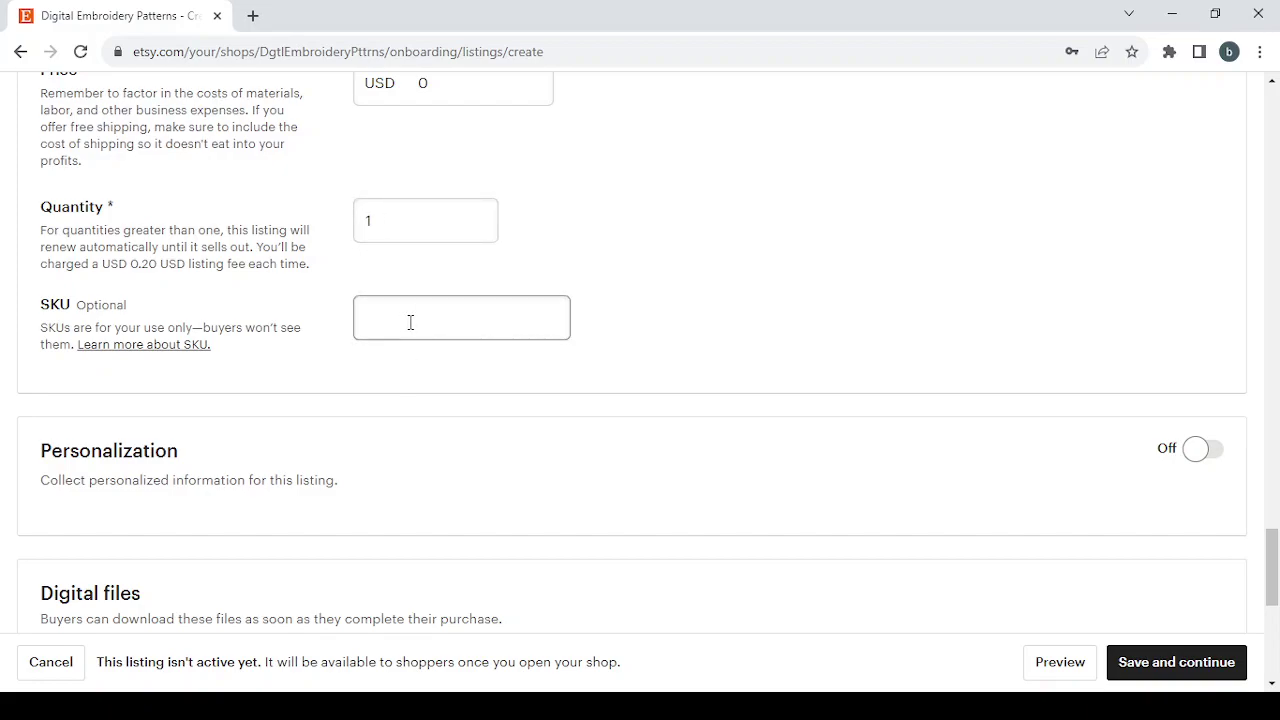
pyautogui.scroll(-3, 560, 531)
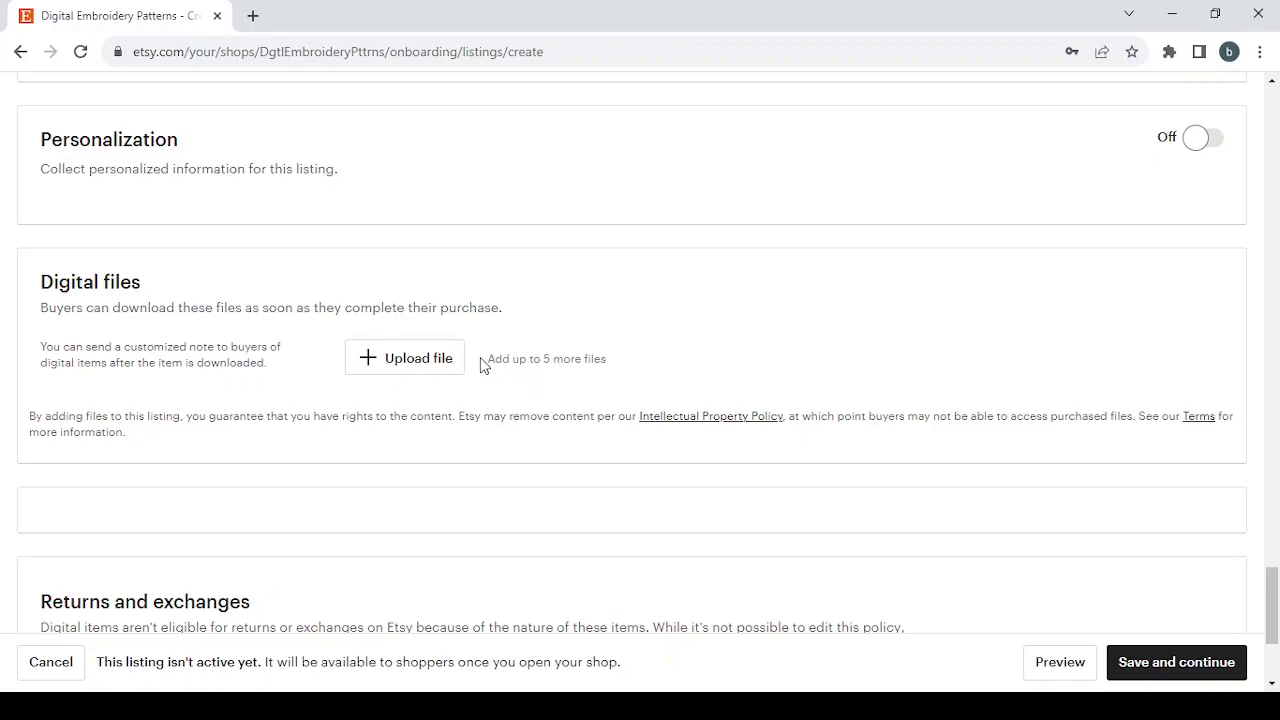
pyautogui.scroll(-3, 480, 365)
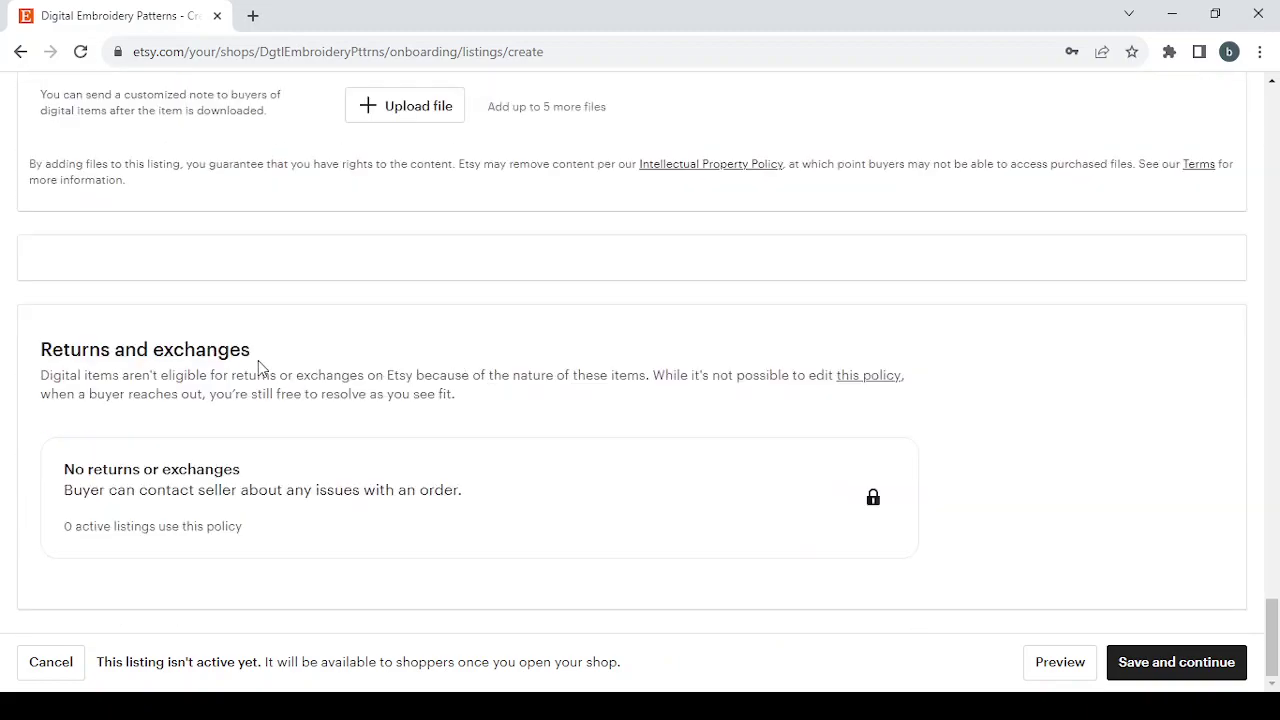